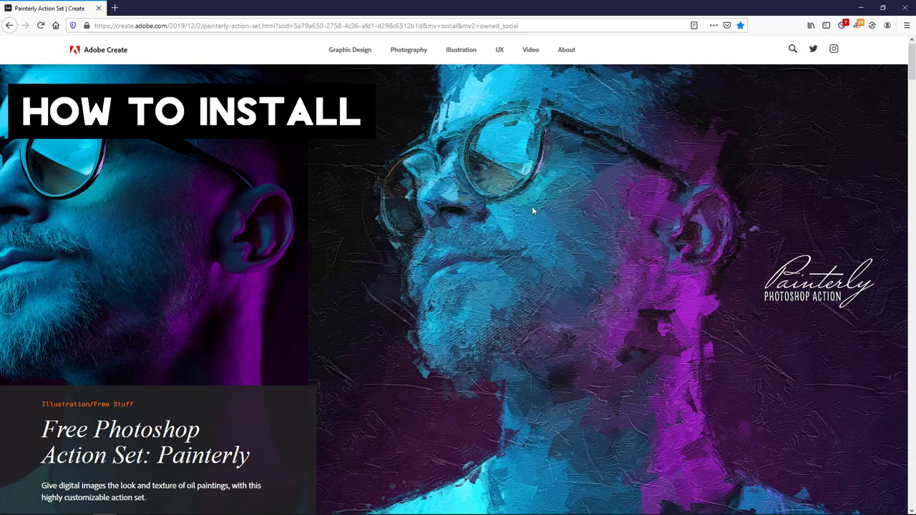
Step: Download painterly-photoshop-action-create-download.zip through the Painterly article's Dropbox link as a direct download and save the file
scroll(532, 206, "down", 1)
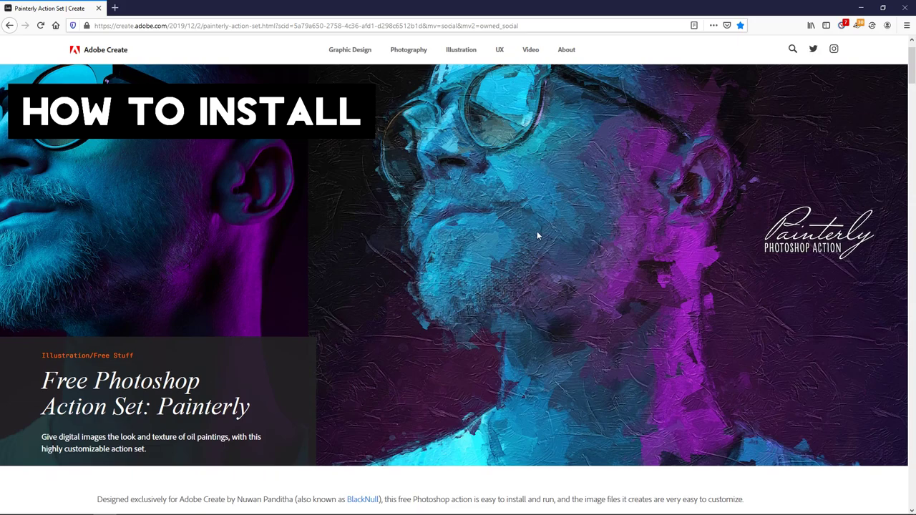
scroll(541, 236, "down", 1)
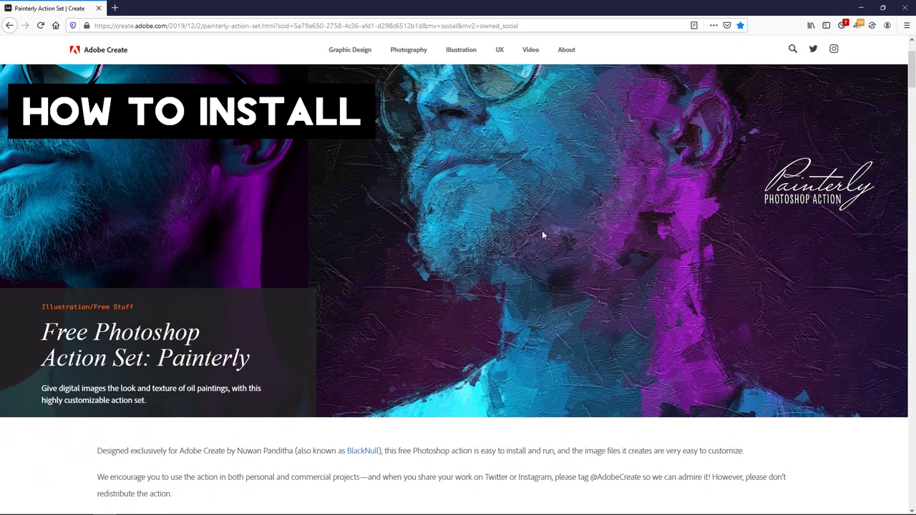
scroll(541, 233, "down", 3)
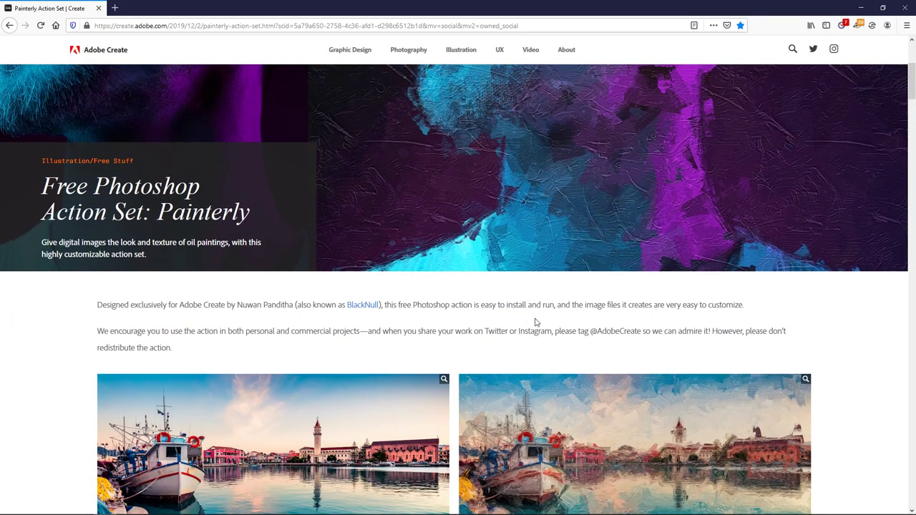
scroll(443, 301, "down", 1)
scroll(634, 315, "down", 5)
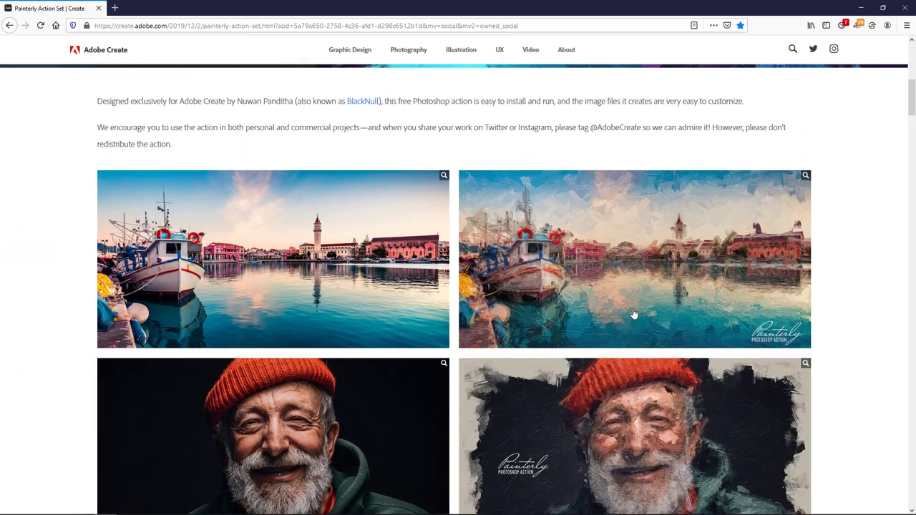
scroll(642, 297, "down", 12)
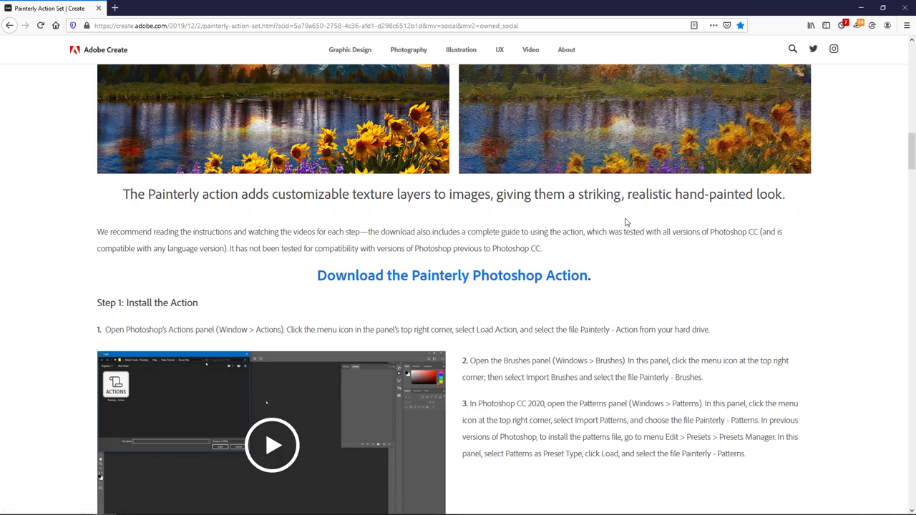
left_click(485, 279)
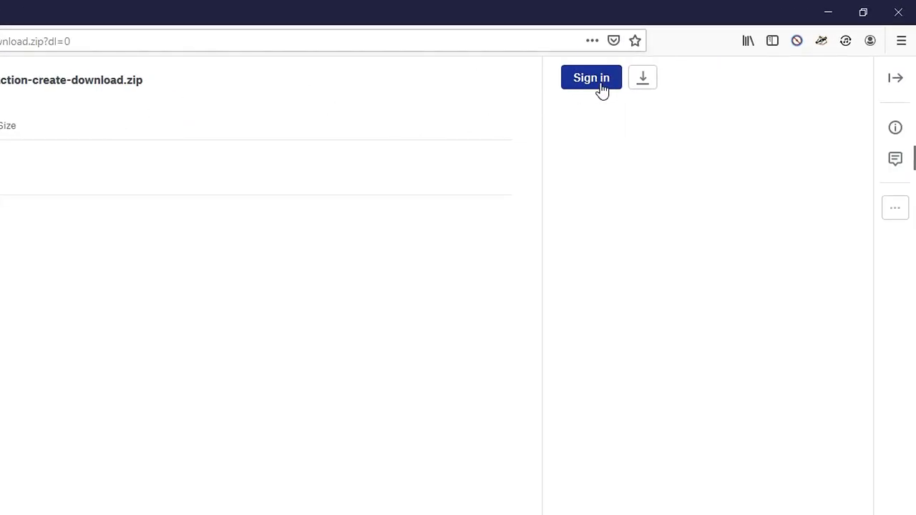
left_click(643, 82)
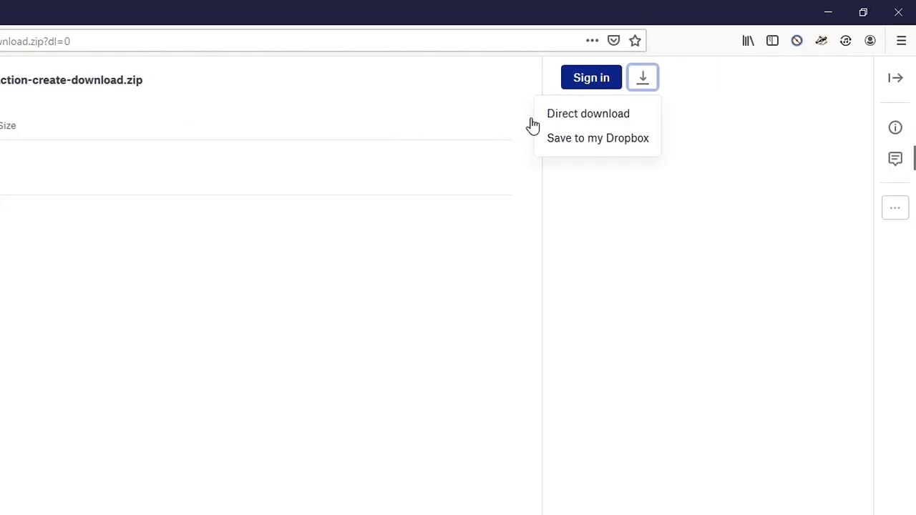
left_click(656, 83)
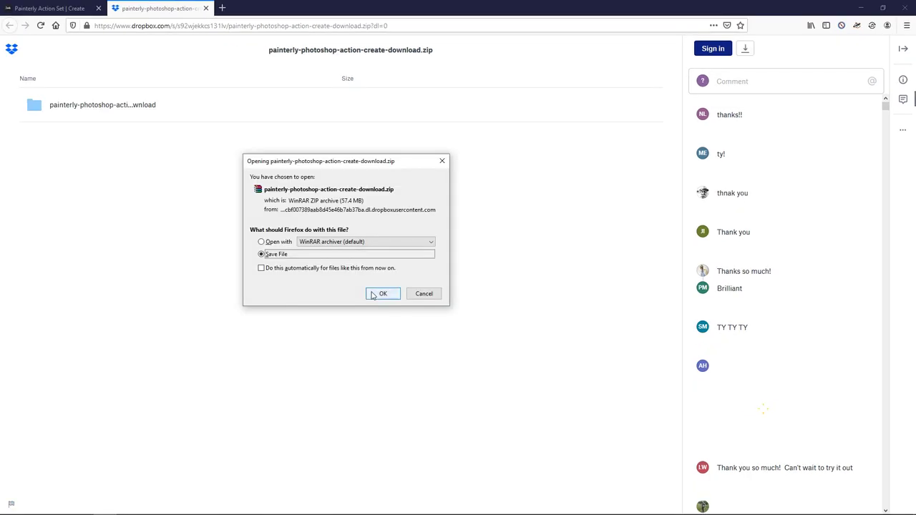
left_click(378, 294)
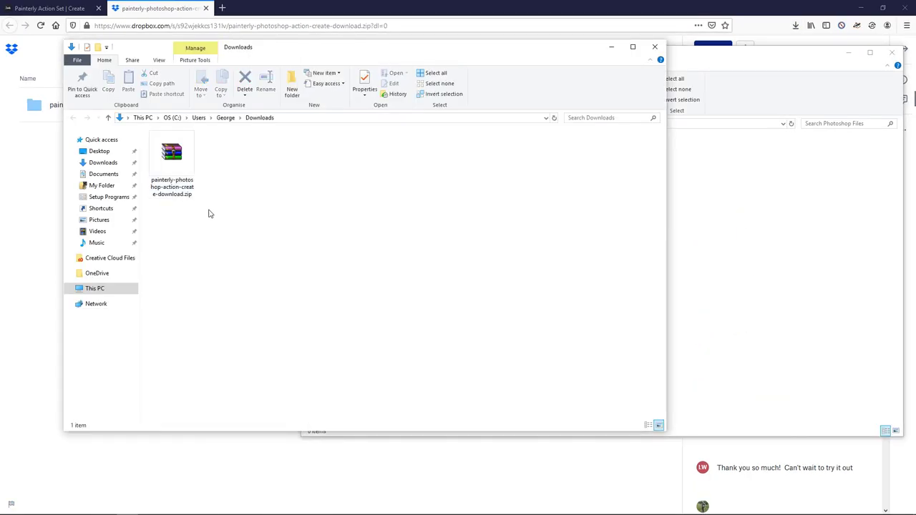
Step: Move the downloaded Painterly zip from Downloads into the Photoshop Files folder and close the Downloads window
right_click(174, 166)
left_click(203, 326)
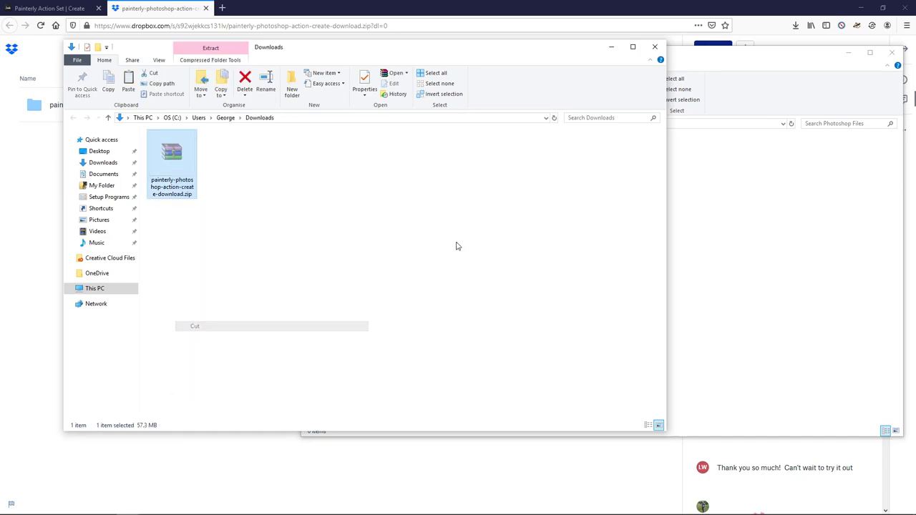
left_click(715, 250)
right_click(521, 182)
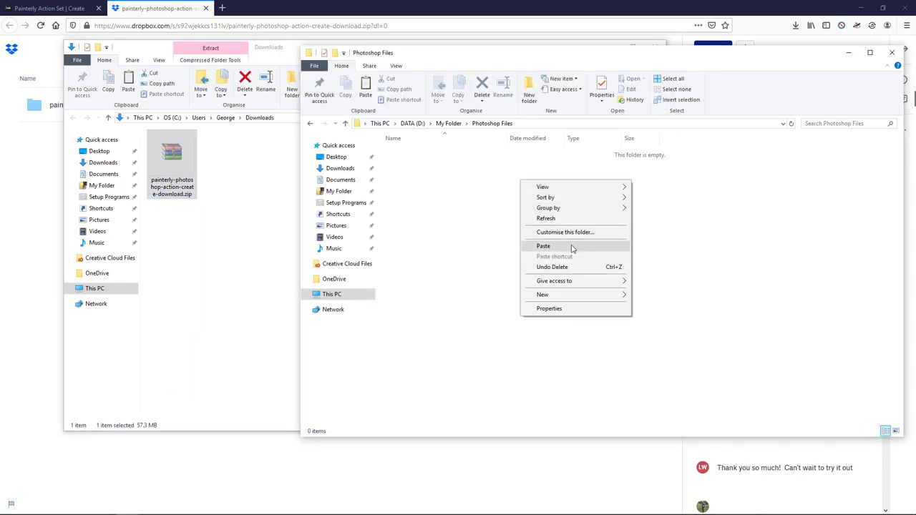
left_click(543, 246)
left_click(282, 198)
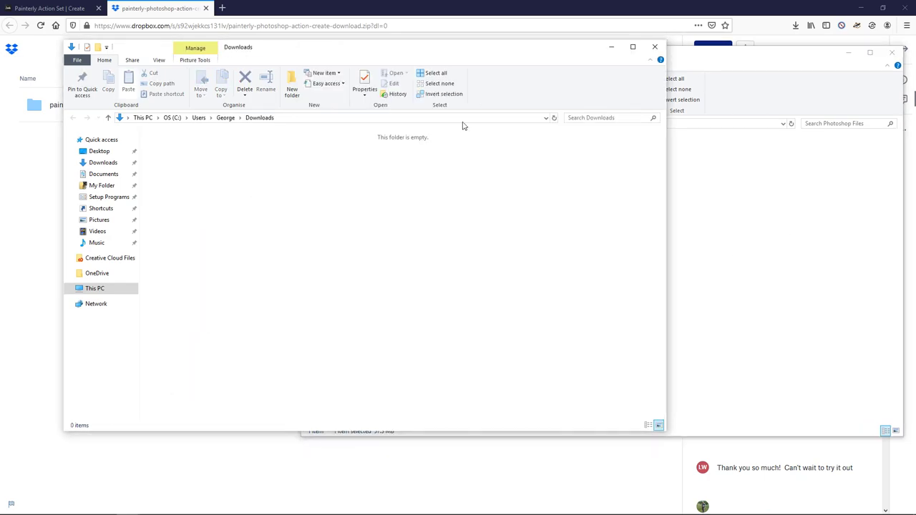
left_click(655, 47)
Step: Extract painterly-photoshop-action-create-download.zip directly into the Photoshop Files folder
left_click_drag(591, 65, 526, 62)
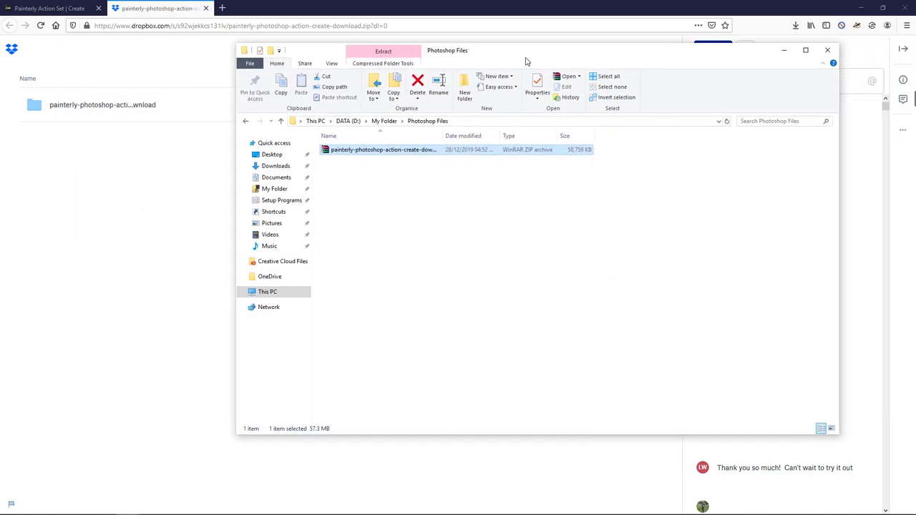
right_click(403, 155)
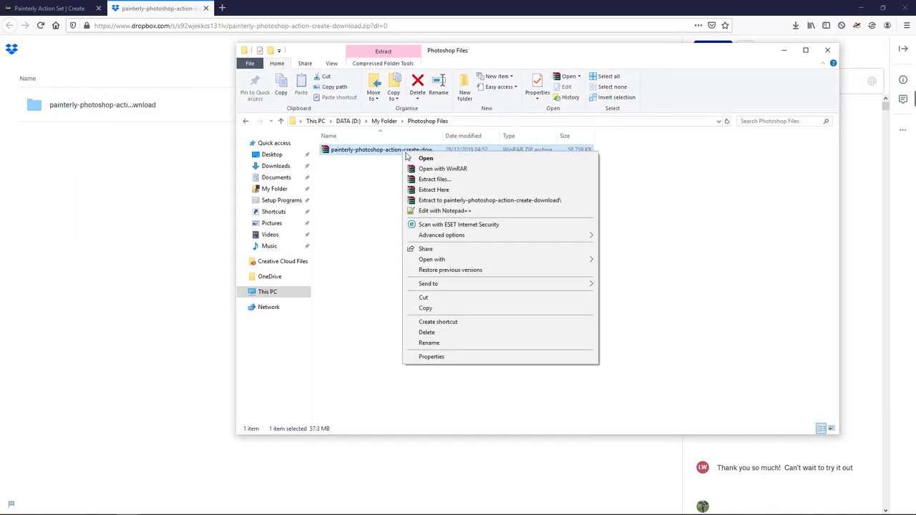
left_click(434, 190)
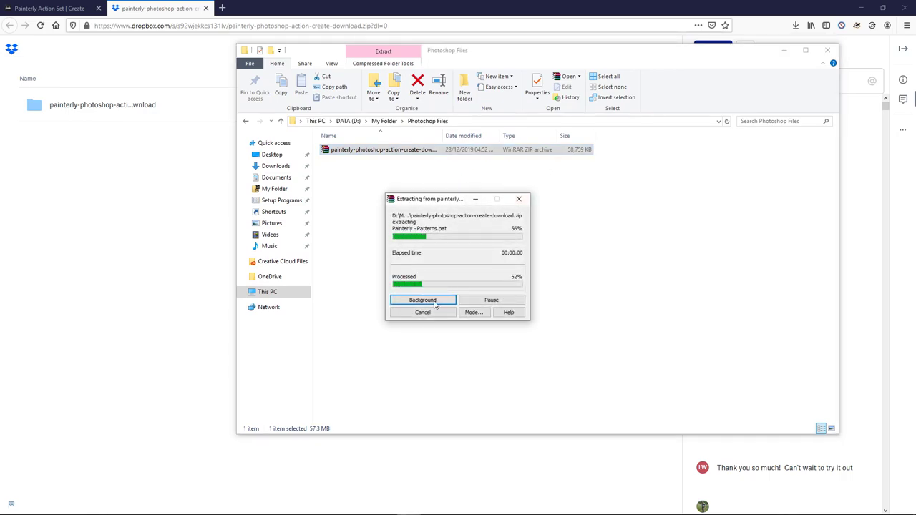
left_click(537, 309)
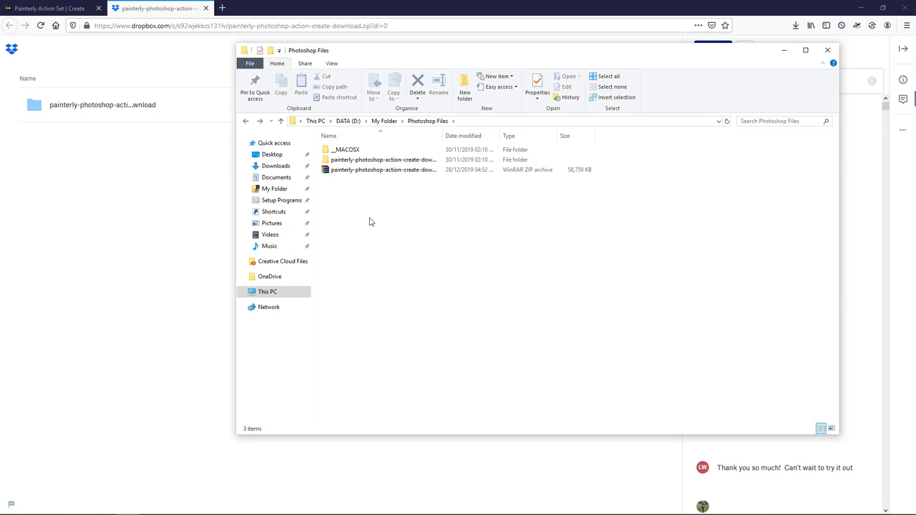
Step: Check the contents of the extracted __MACOSX folder, return to Photoshop Files and open the painterly-photoshop-action-create-download folder
double_click(347, 151)
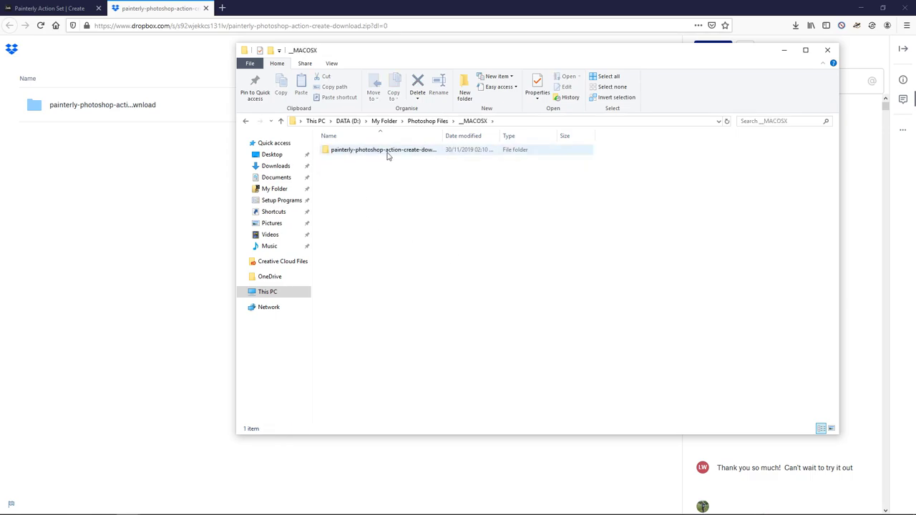
double_click(374, 154)
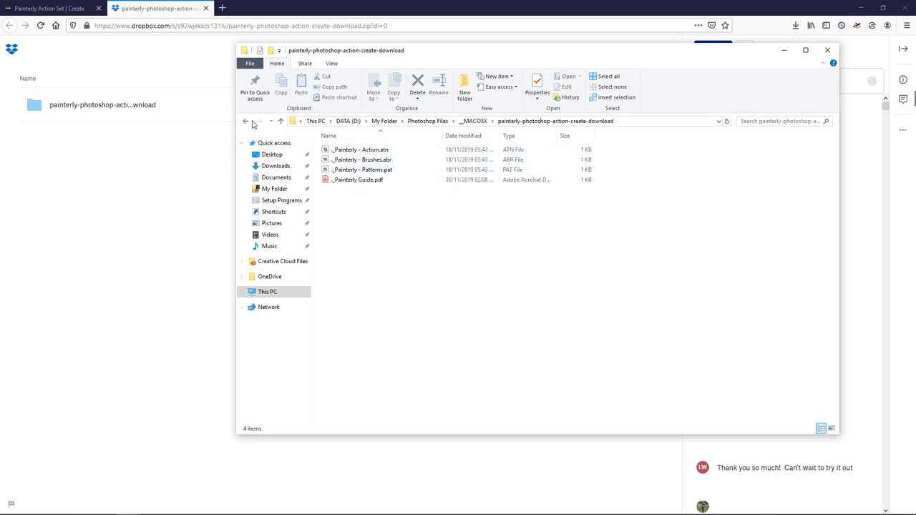
left_click(246, 122)
left_click(246, 121)
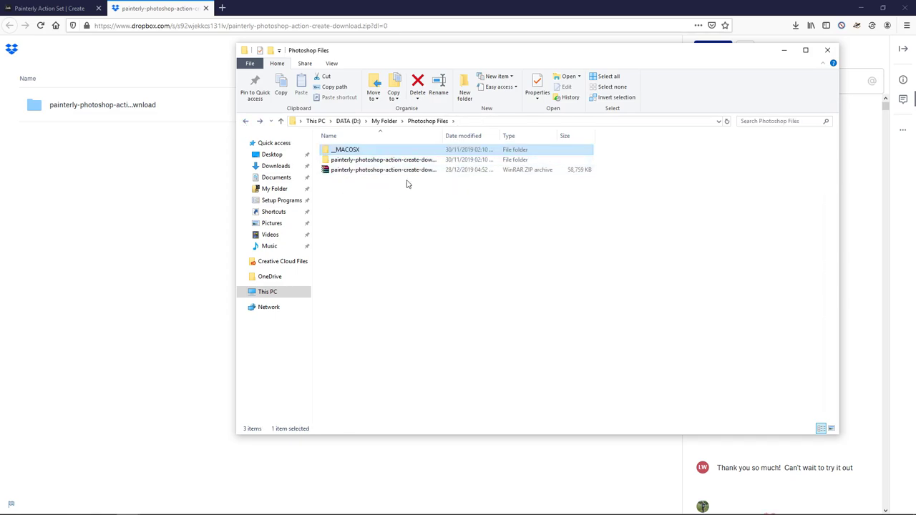
double_click(387, 159)
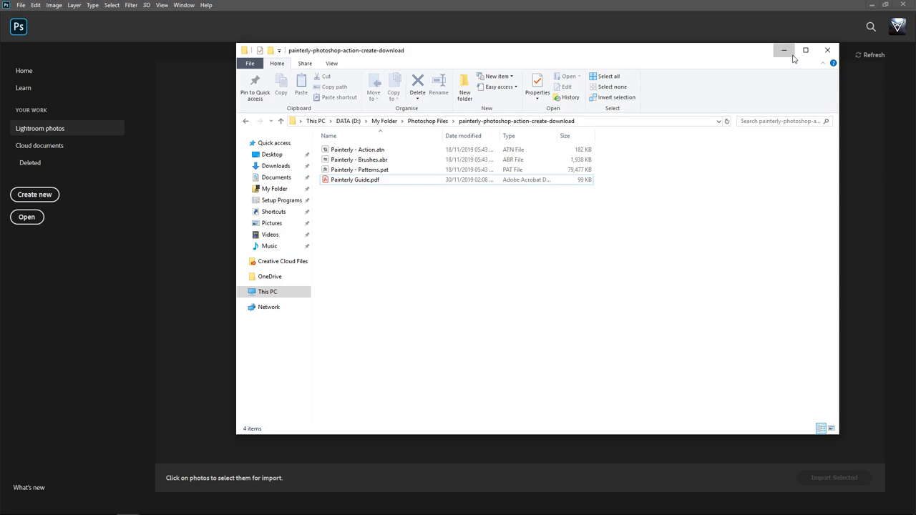
Step: Switch to Photoshop and create a transparent 1280 x 720 px document at 300 pixels/inch from the YouTube Thumbnail preset
left_click(783, 50)
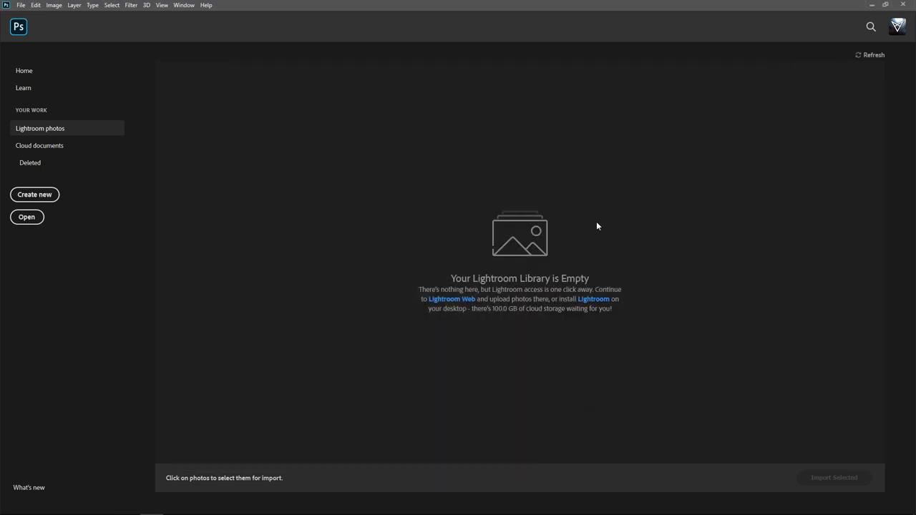
left_click(22, 5)
left_click(29, 16)
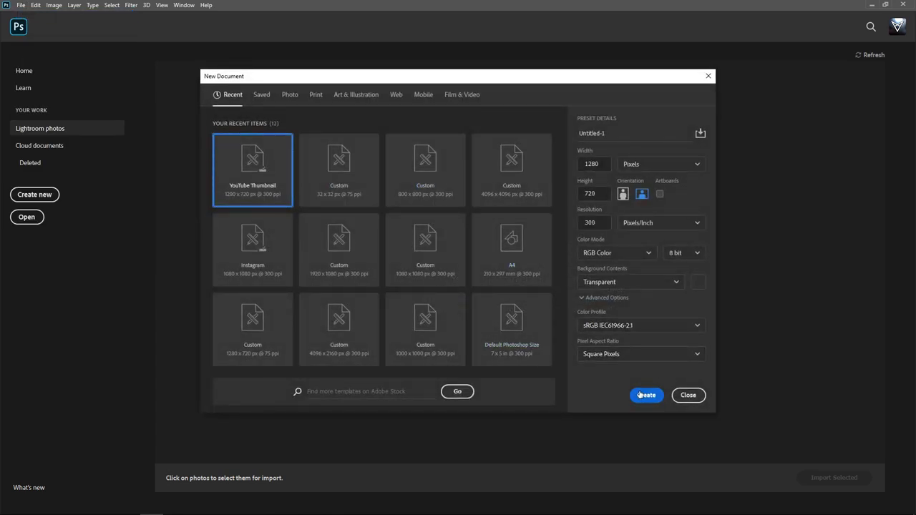
left_click(640, 395)
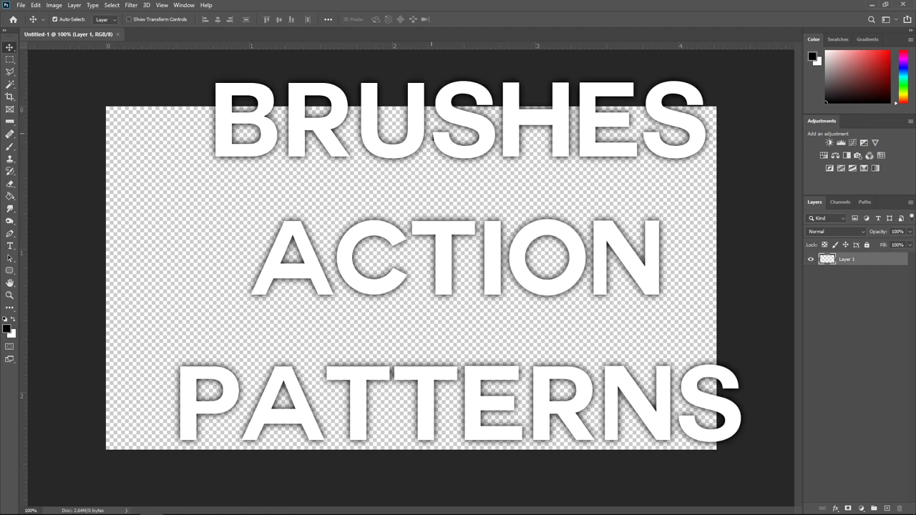
Step: Display the Actions, Brush Settings, Brushes and Patterns panels, keeping Patterns in the dock with the others
left_click(184, 5)
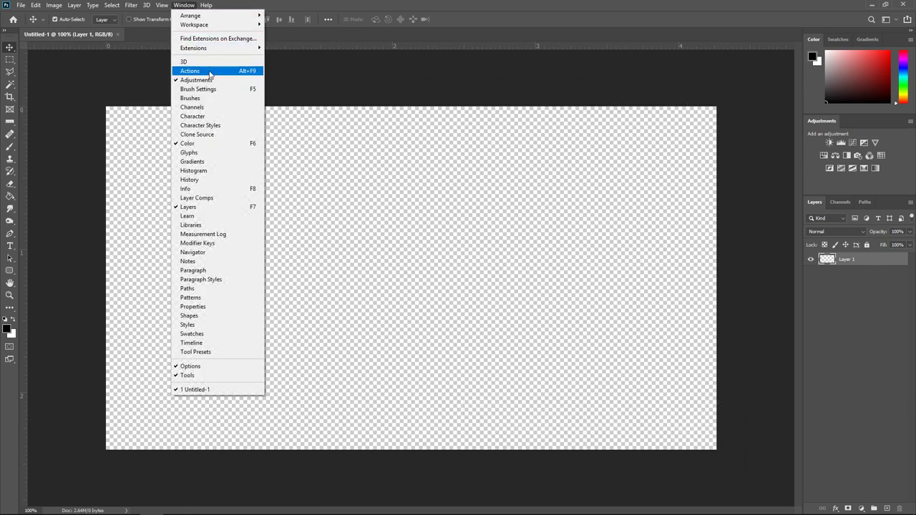
left_click(210, 71)
left_click(182, 5)
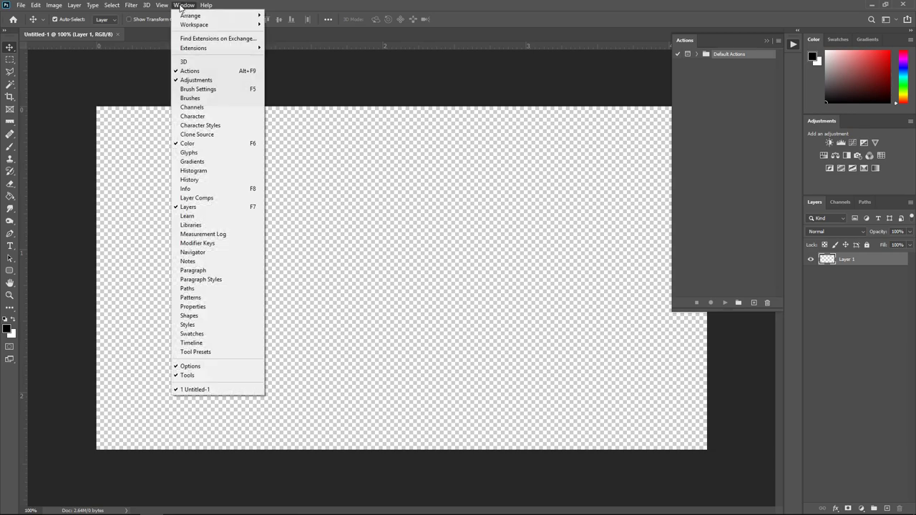
left_click(222, 93)
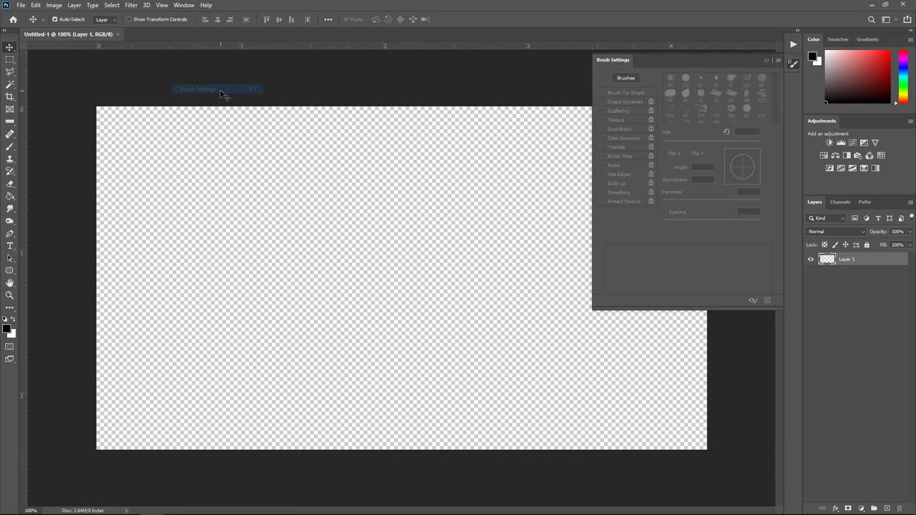
left_click(182, 7)
left_click(195, 99)
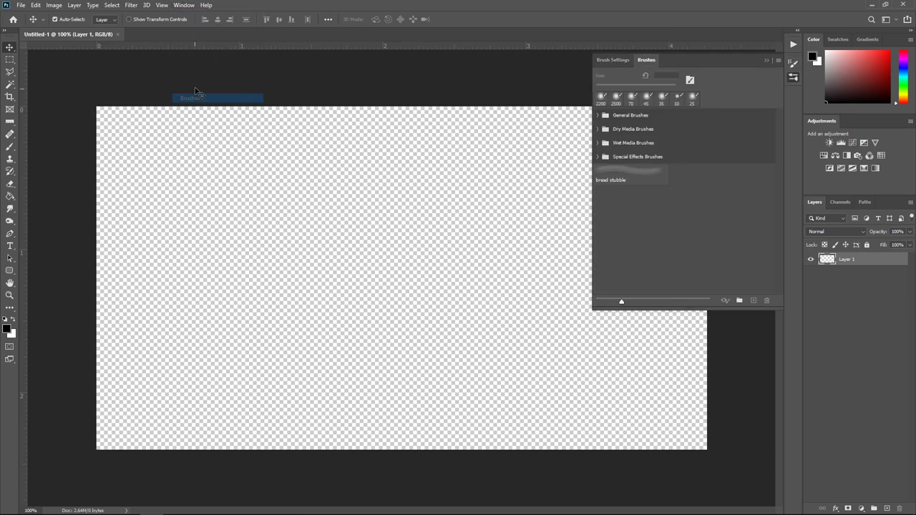
left_click(184, 6)
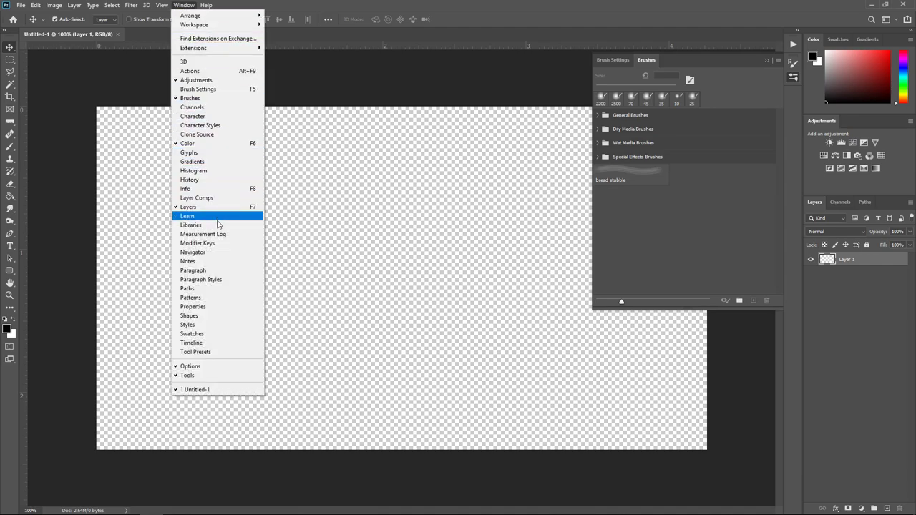
left_click(215, 298)
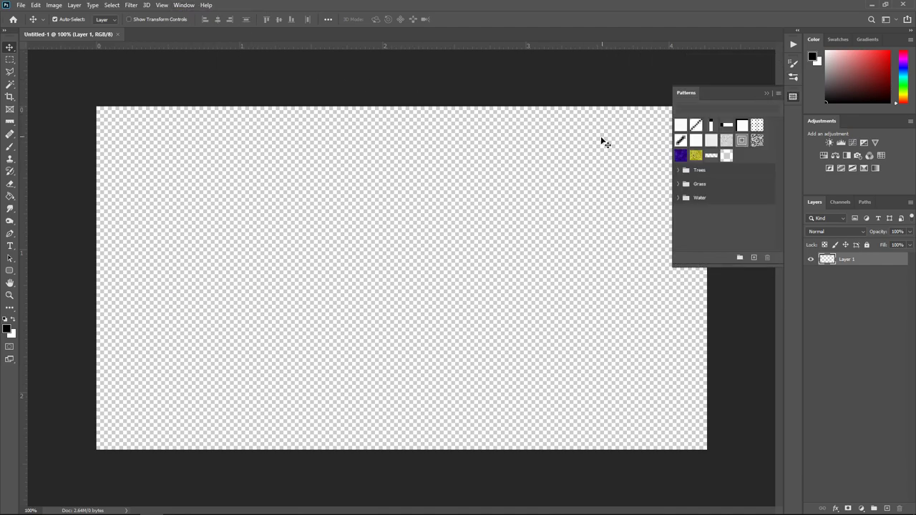
left_click_drag(708, 93, 793, 95)
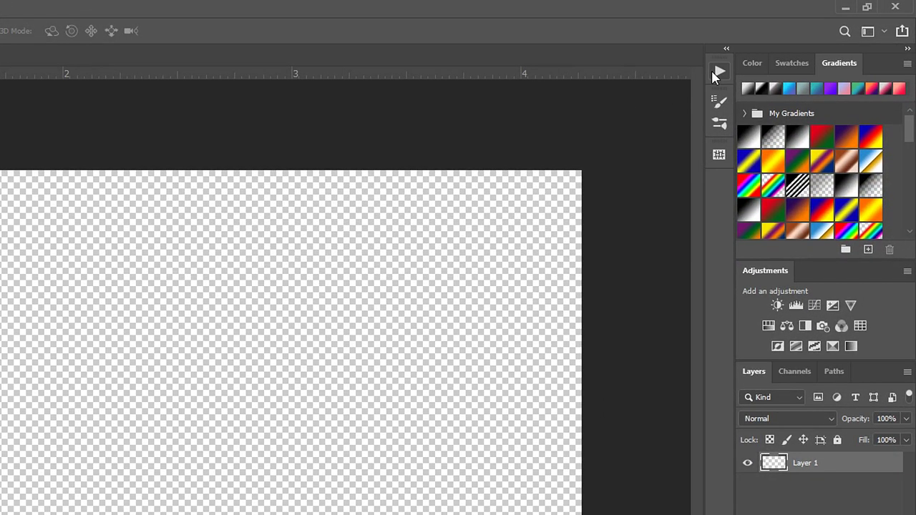
Step: Load Painterly - Action.atn from the painterly-photoshop-action-create-download folder into the Actions panel, then collapse the panel
left_click(718, 72)
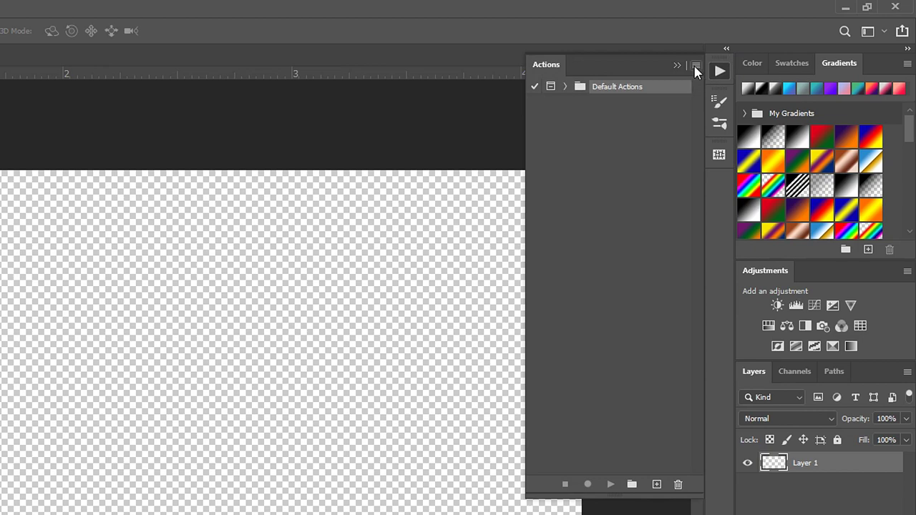
left_click(696, 66)
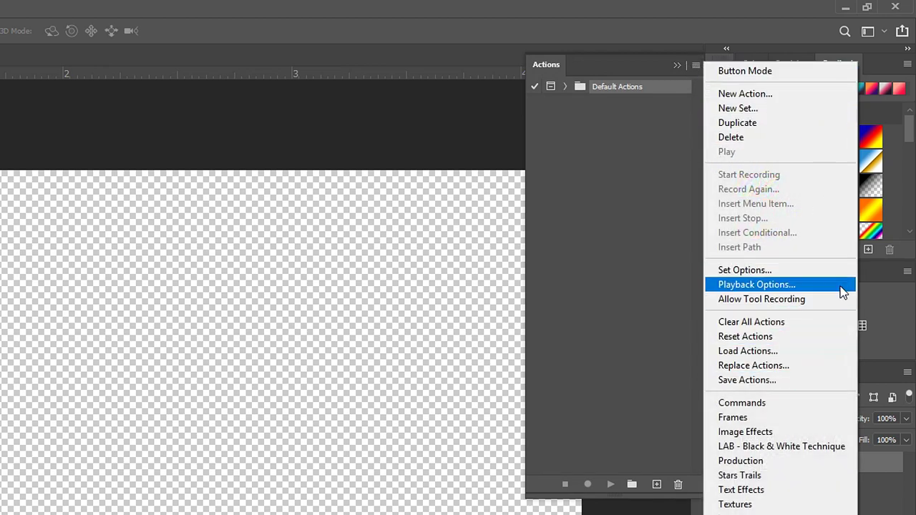
left_click(775, 352)
left_click_drag(161, 11, 388, 74)
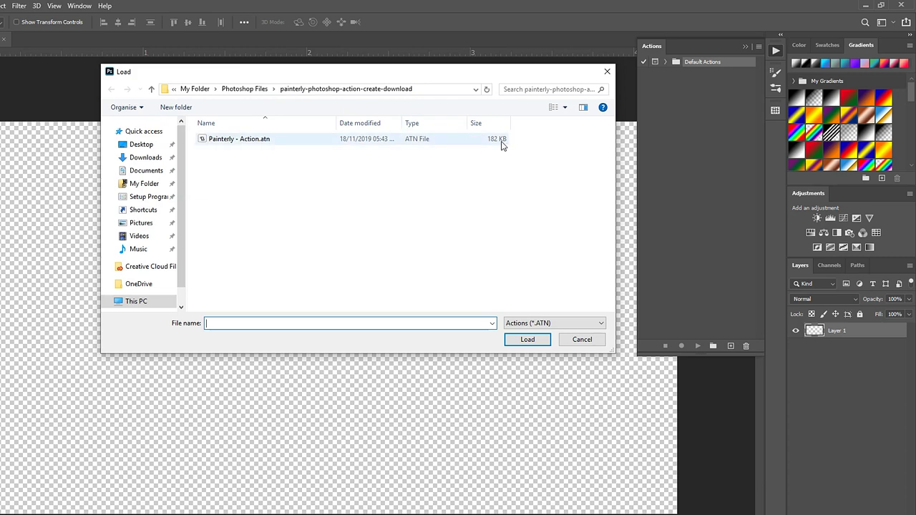
left_click(458, 169)
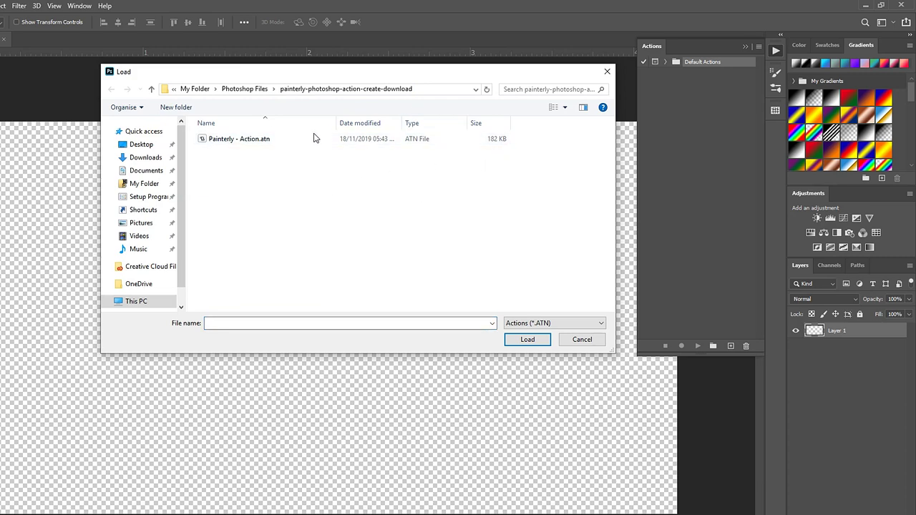
left_click(263, 143)
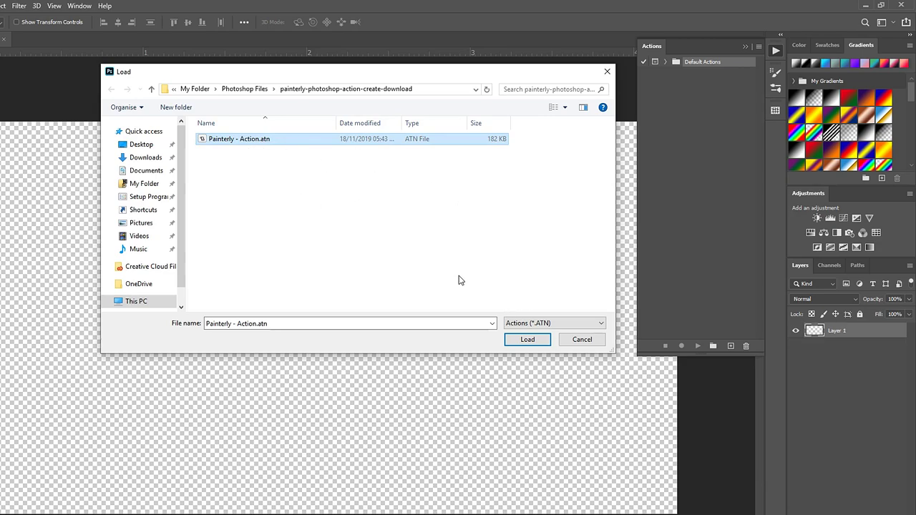
left_click(527, 339)
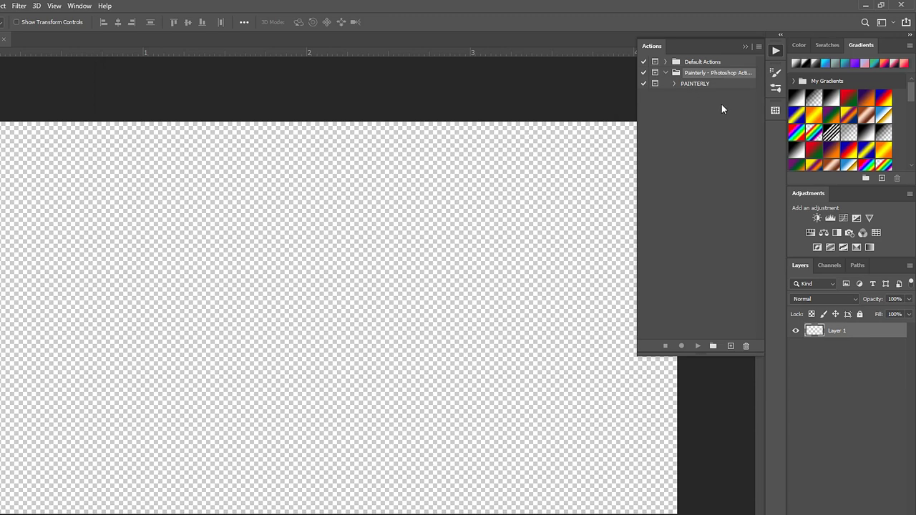
left_click(775, 50)
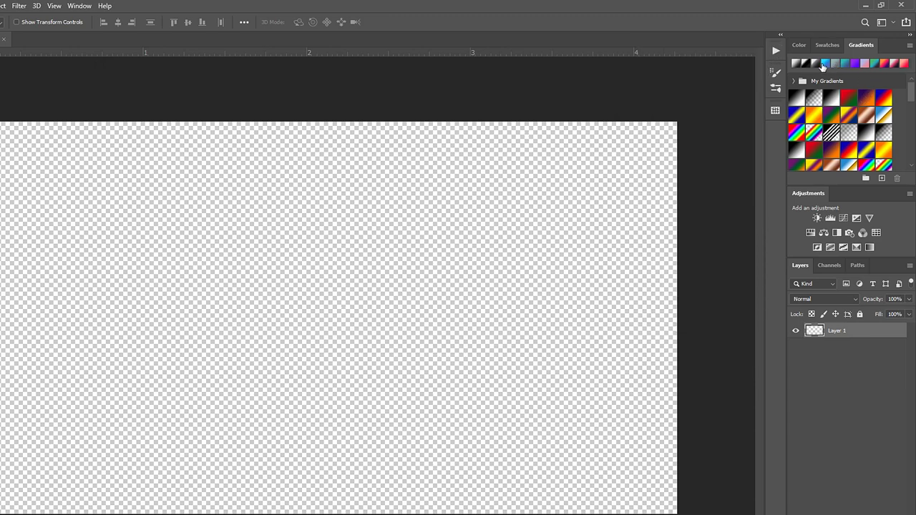
Step: Import Painterly - Brushes.abr into the Brushes panel and check the brushes in its group
left_click(776, 89)
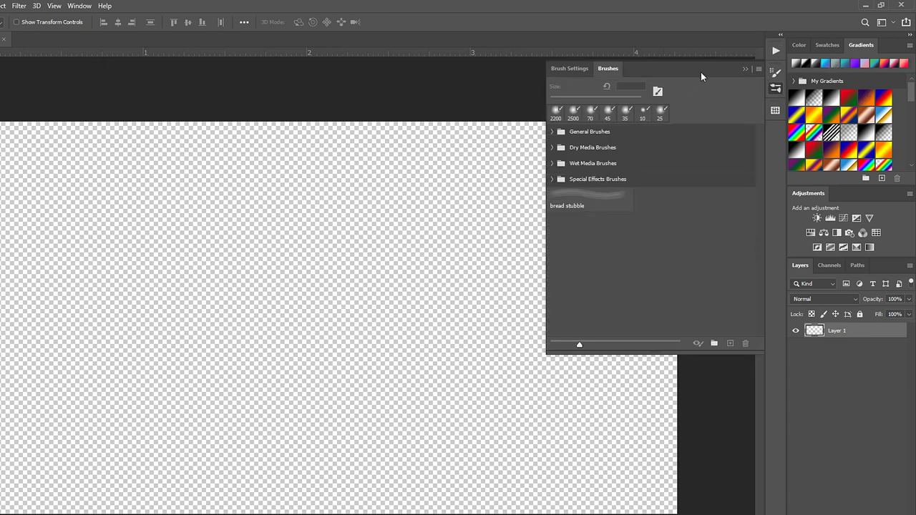
left_click(758, 69)
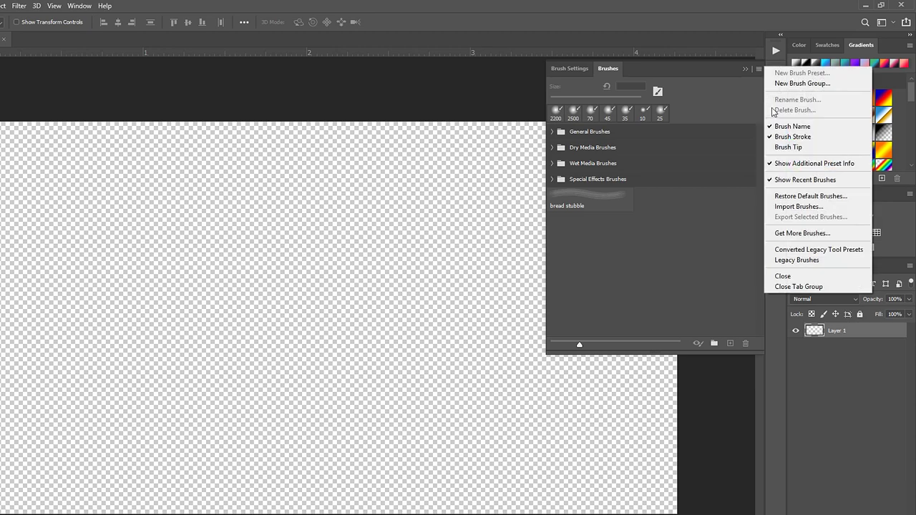
left_click(799, 208)
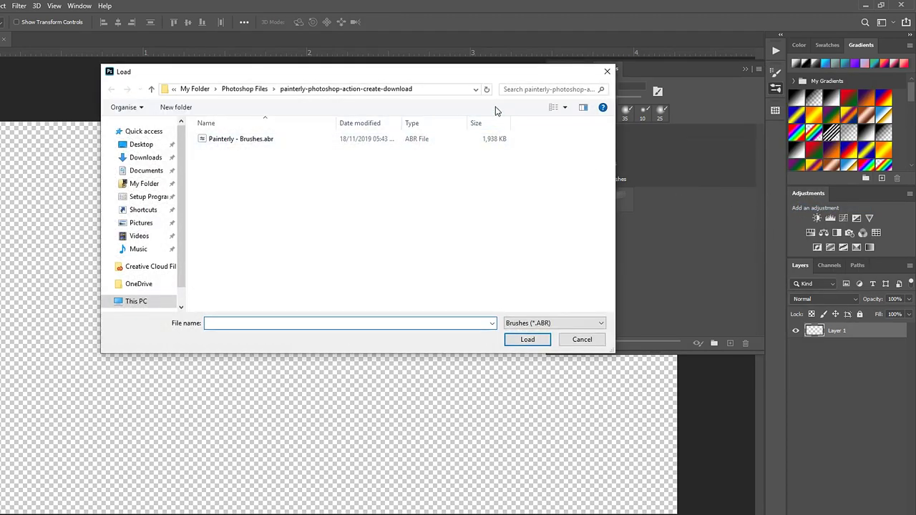
left_click_drag(481, 75, 467, 74)
left_click(455, 139)
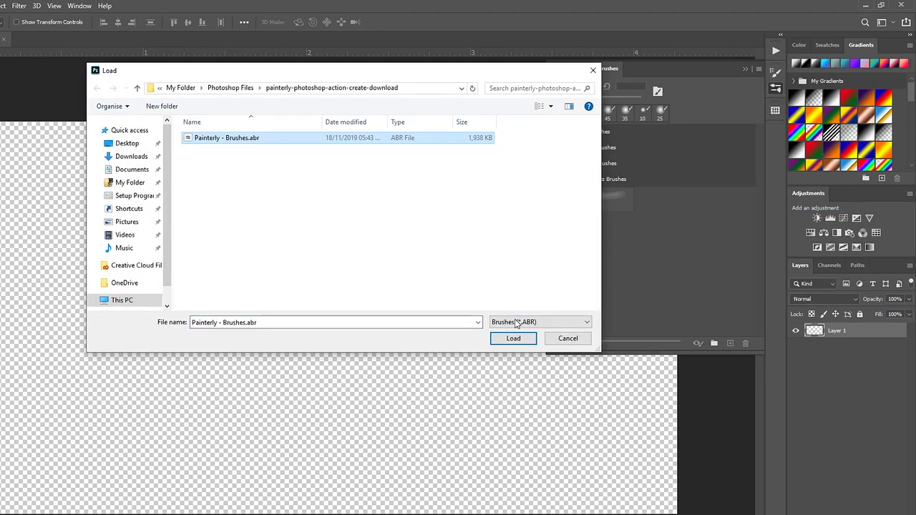
left_click(506, 342)
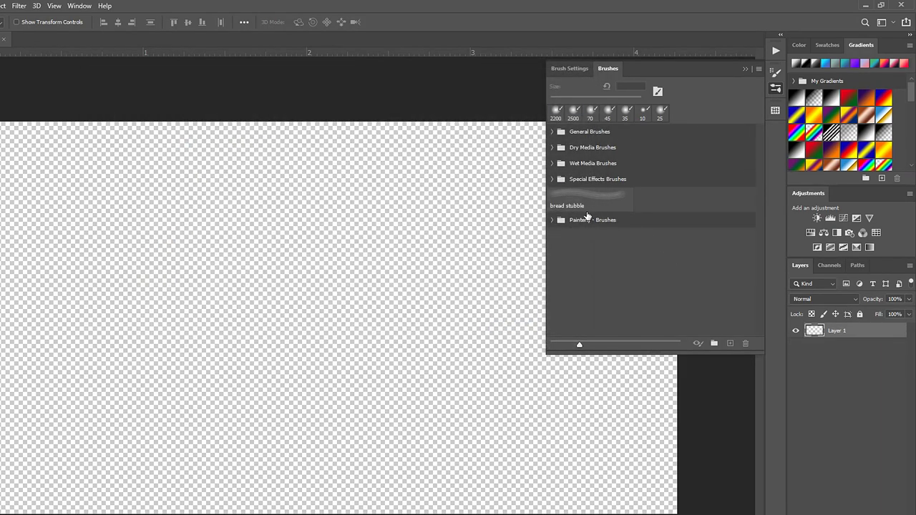
left_click(552, 221)
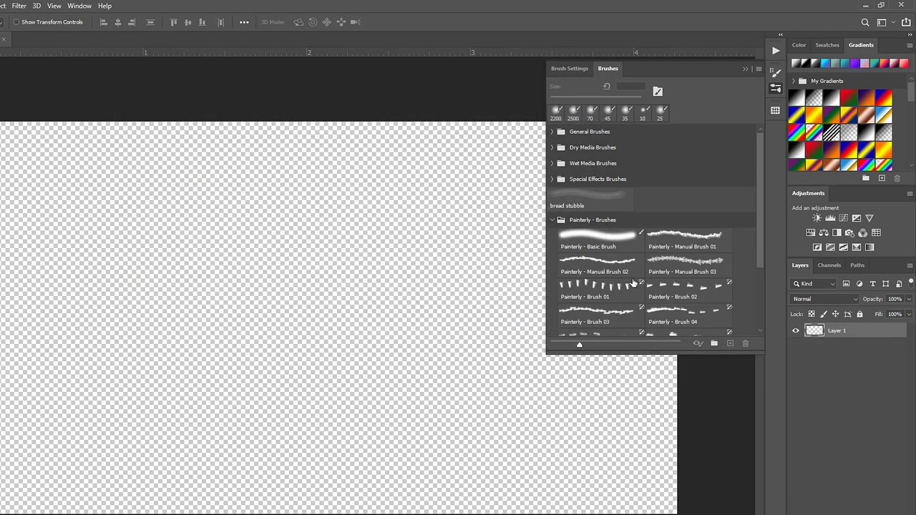
left_click(553, 220)
Step: Import Painterly - Patterns.pat into the Patterns panel and expand the imported pattern group
left_click(776, 112)
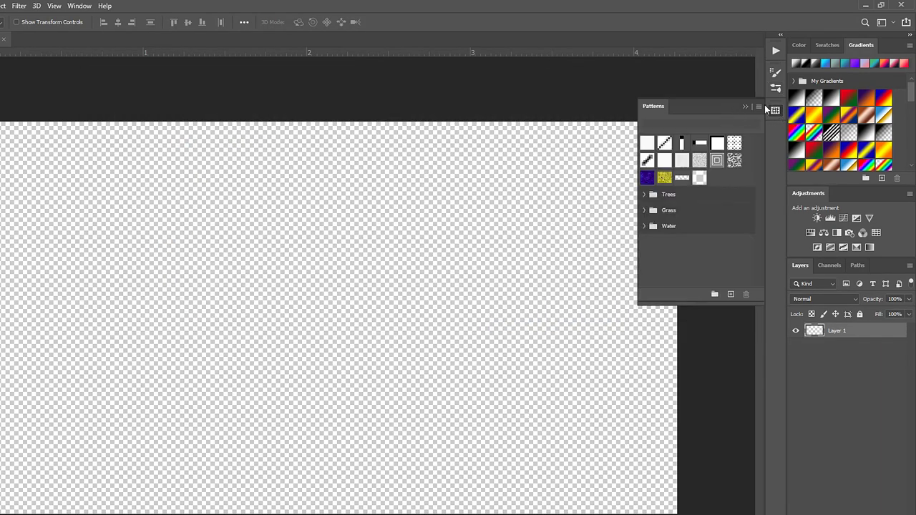
left_click(758, 108)
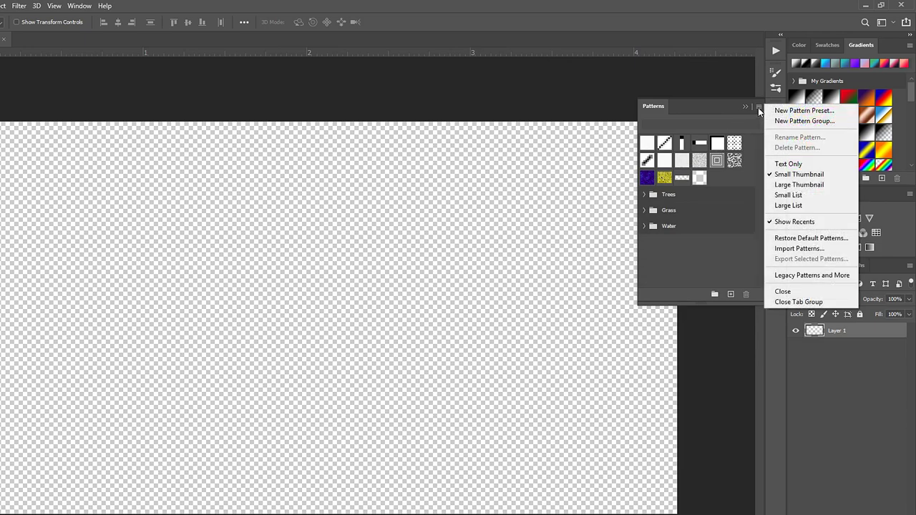
left_click(816, 249)
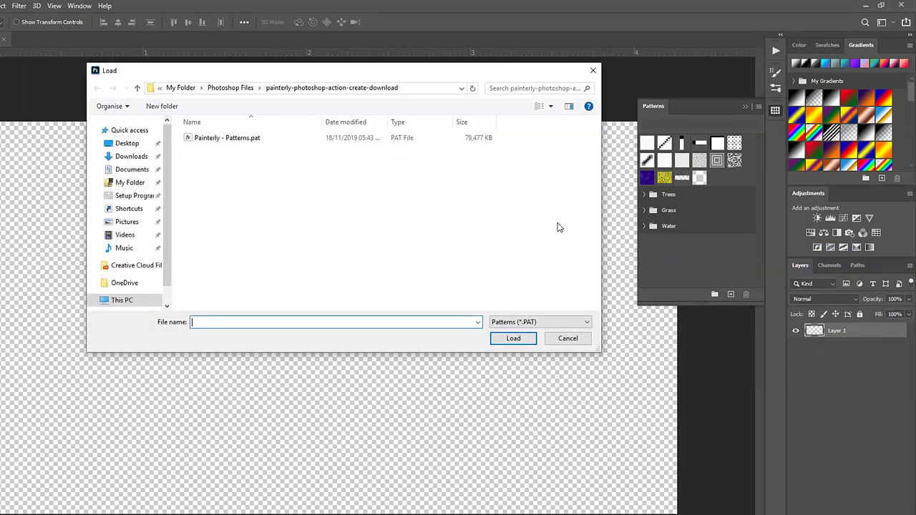
left_click(228, 138)
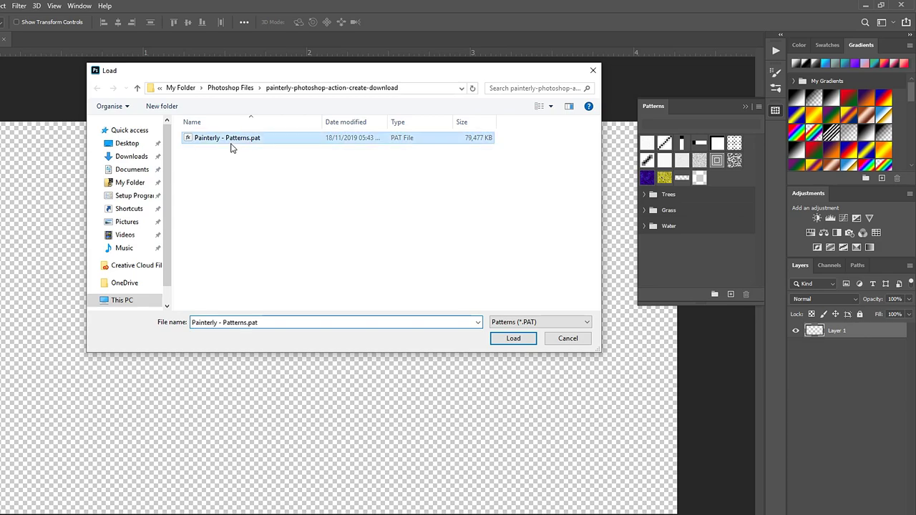
left_click(520, 339)
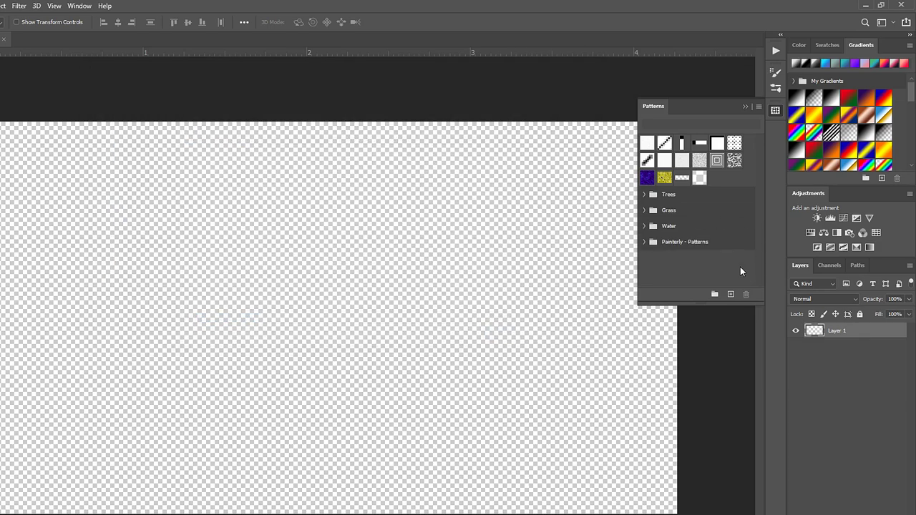
left_click(644, 242)
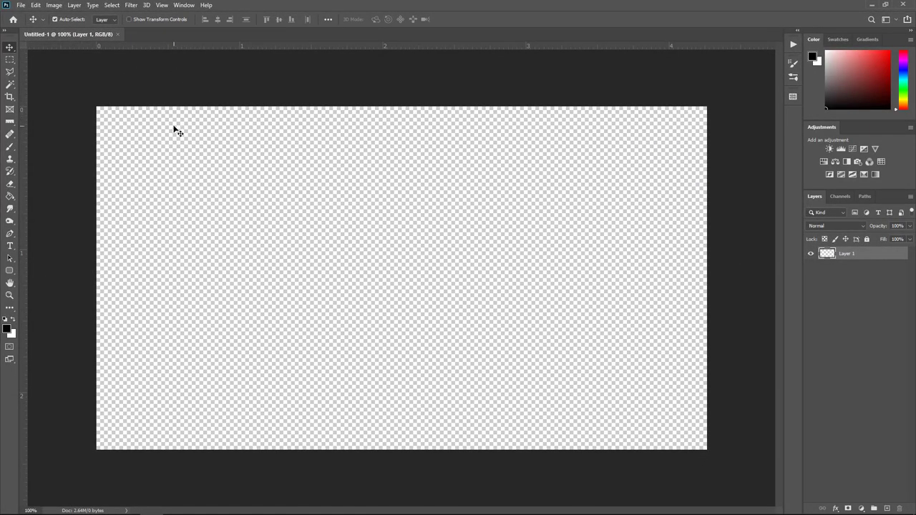
Step: Select the History Brush Tool, reset all its locked brush settings and hide the Brush Settings panel
left_click(10, 173)
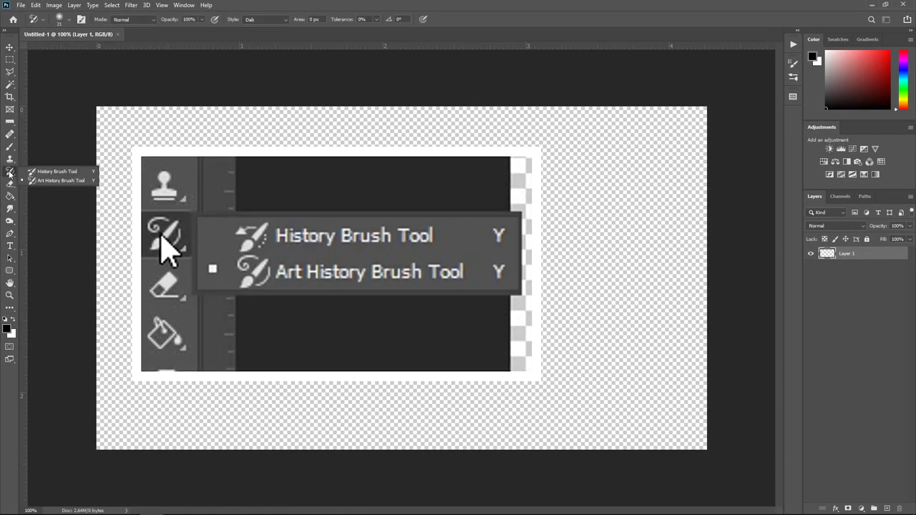
left_click(63, 172)
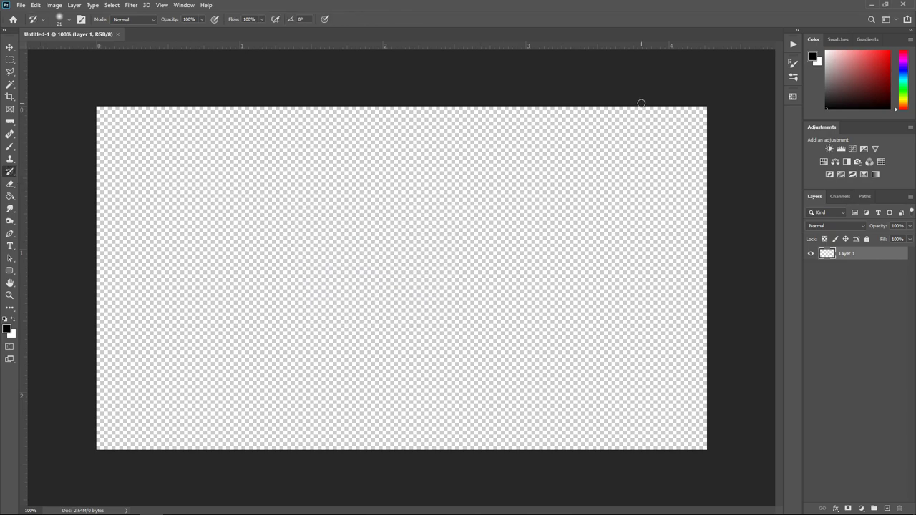
left_click(794, 64)
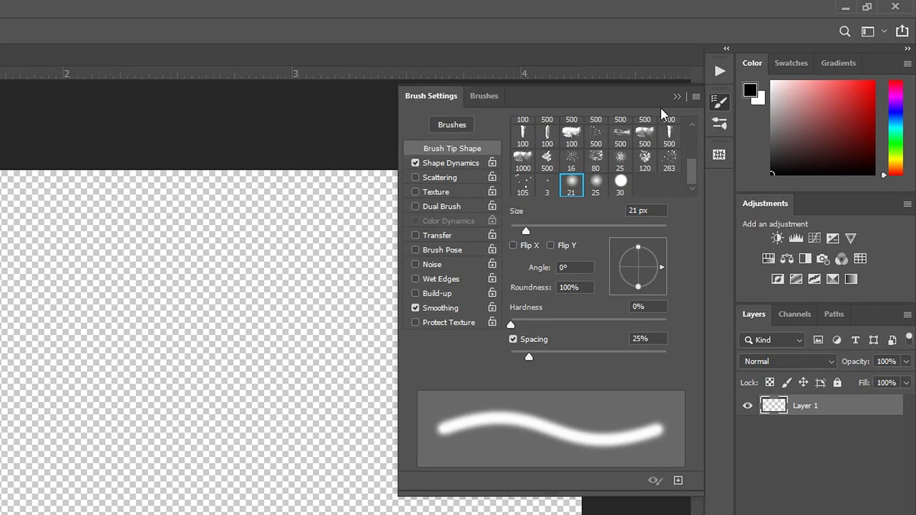
left_click(696, 96)
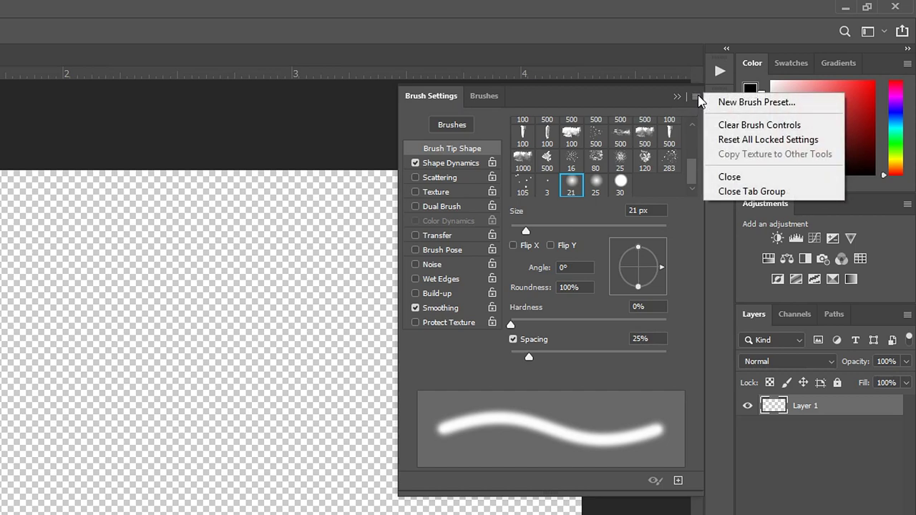
left_click(773, 140)
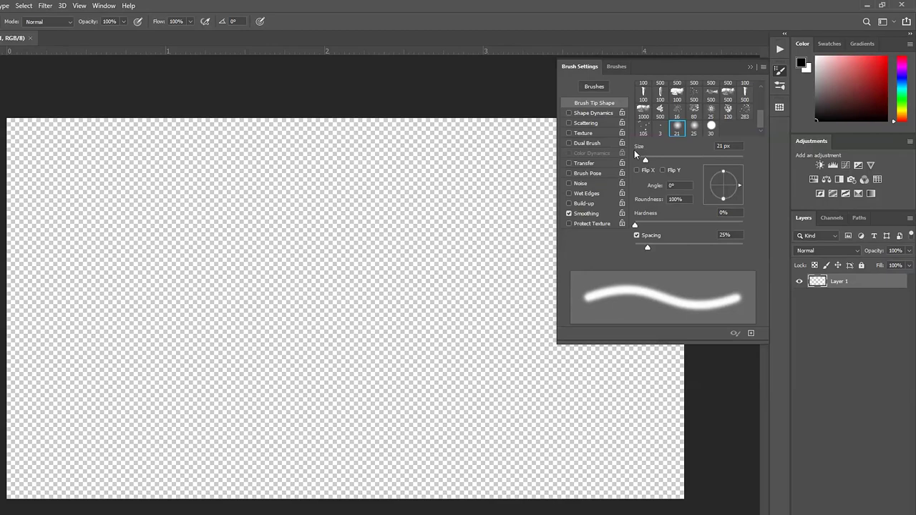
key("F5")
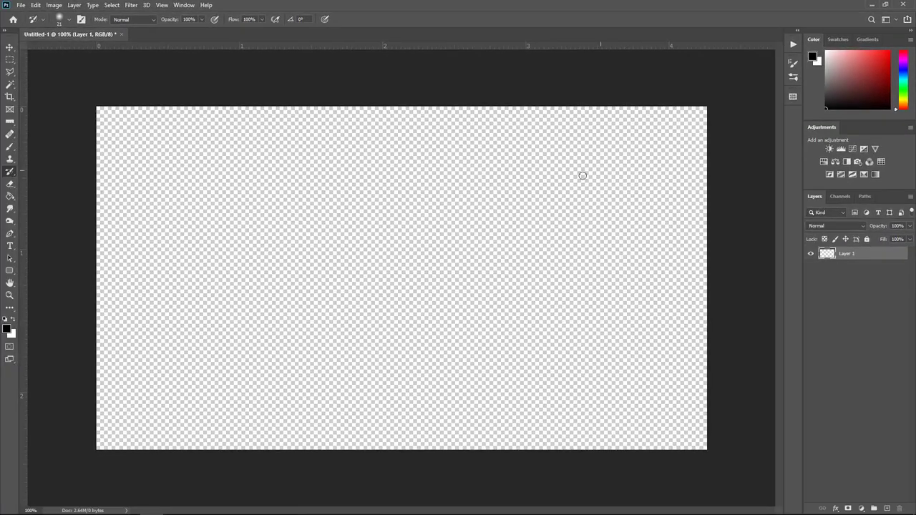
Step: Switch to the Art History Brush Tool, reset all its locked brush settings and collapse the Brush Settings panel
right_click(11, 172)
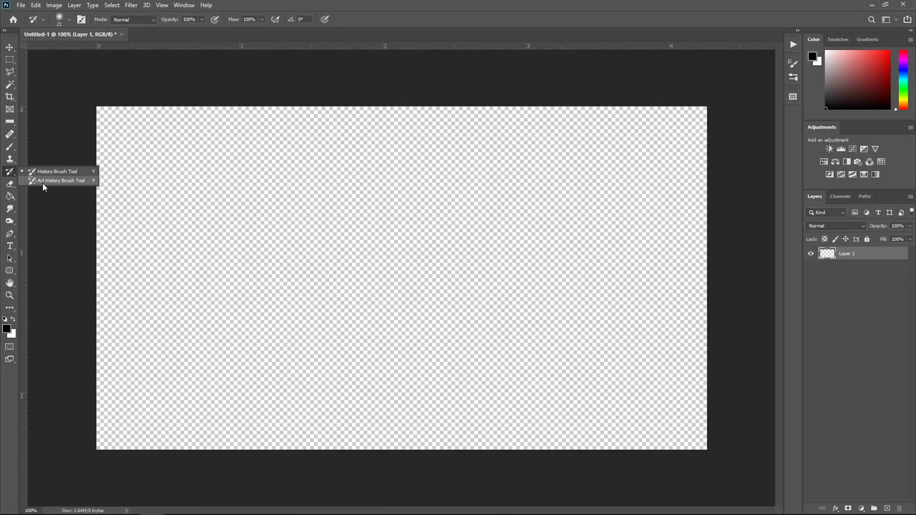
left_click(42, 181)
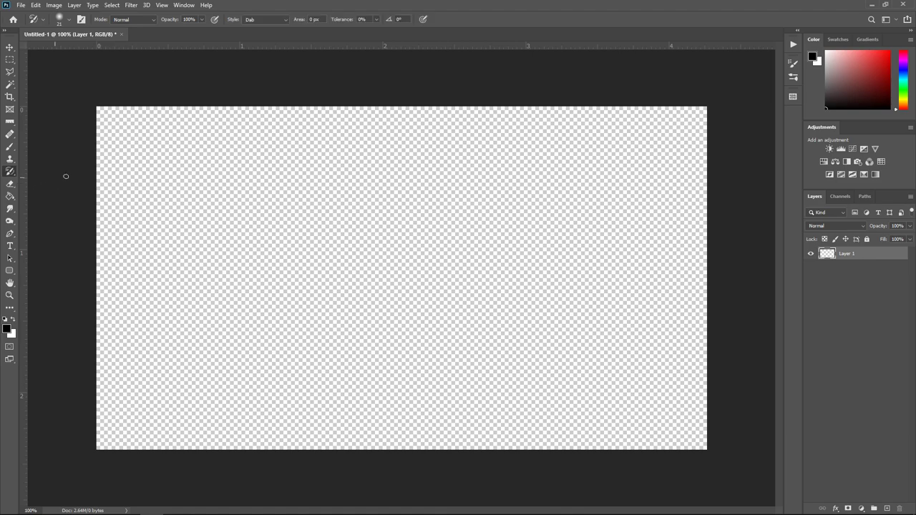
left_click(793, 65)
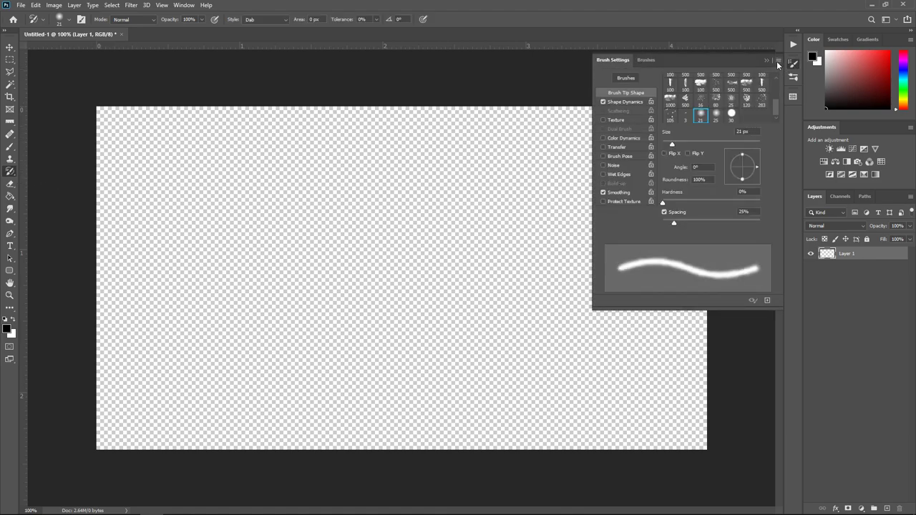
left_click(779, 62)
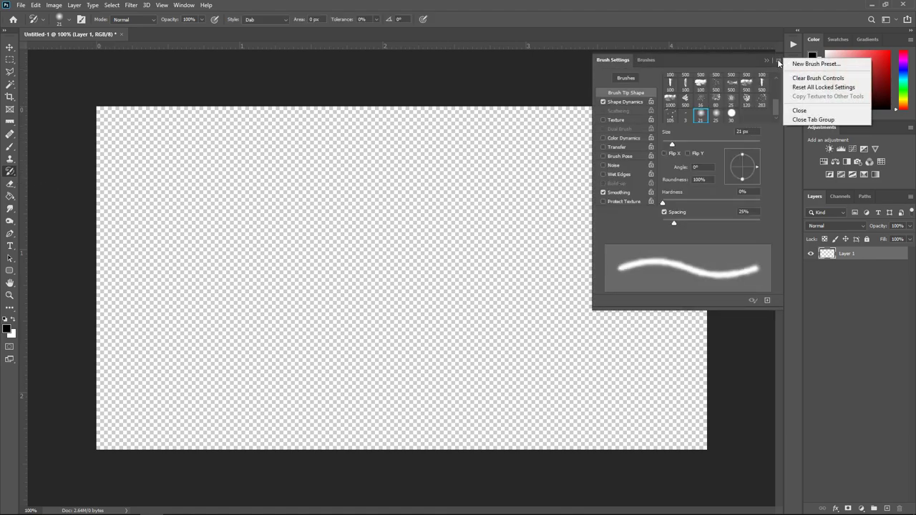
left_click(803, 87)
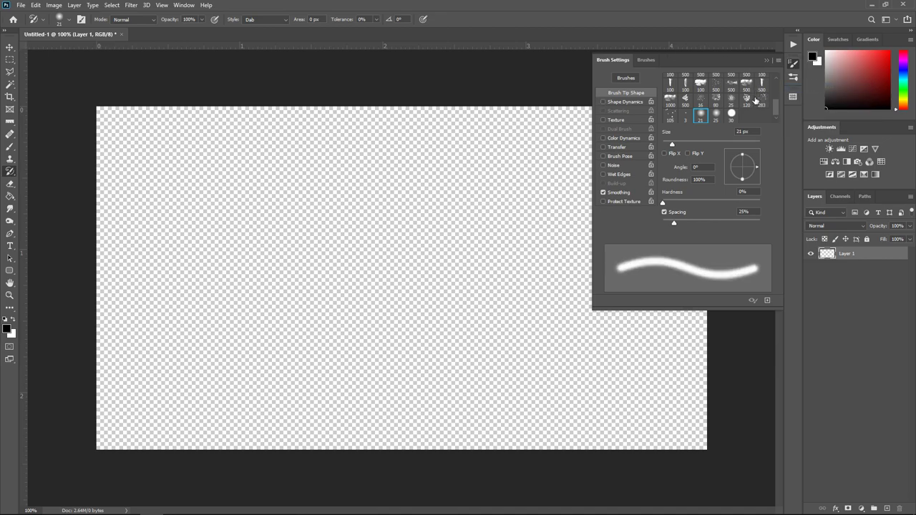
left_click(766, 60)
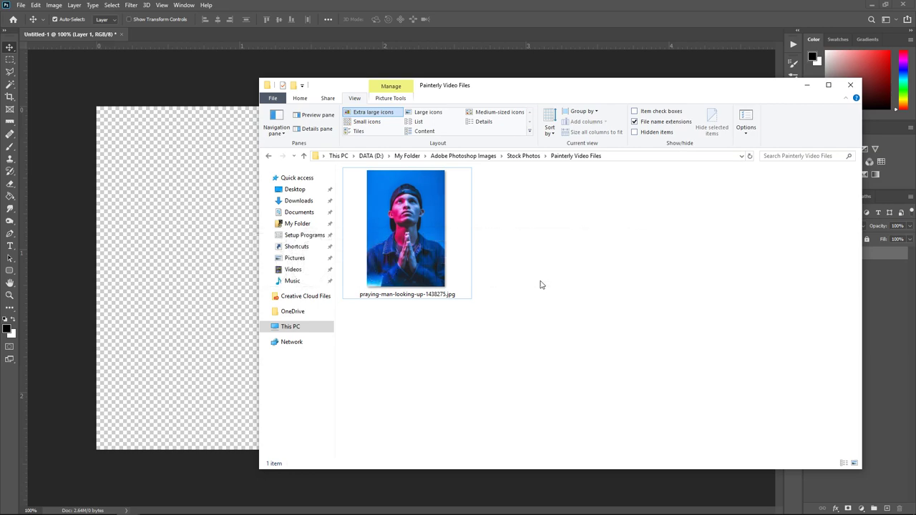
Step: Open praying-man-looking-up-1438275.jpg from the Painterly Video Files folder as its own document and close Untitled-1 without saving
left_click_drag(466, 249, 152, 37)
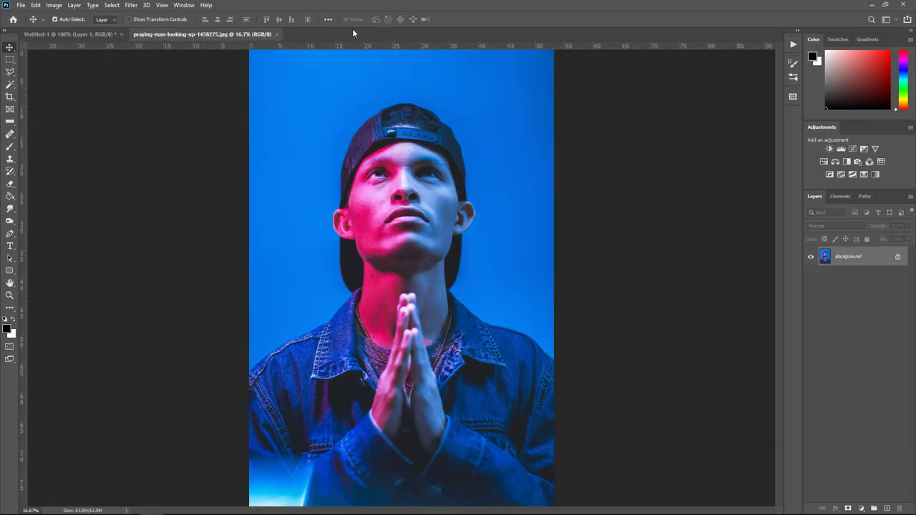
left_click(122, 34)
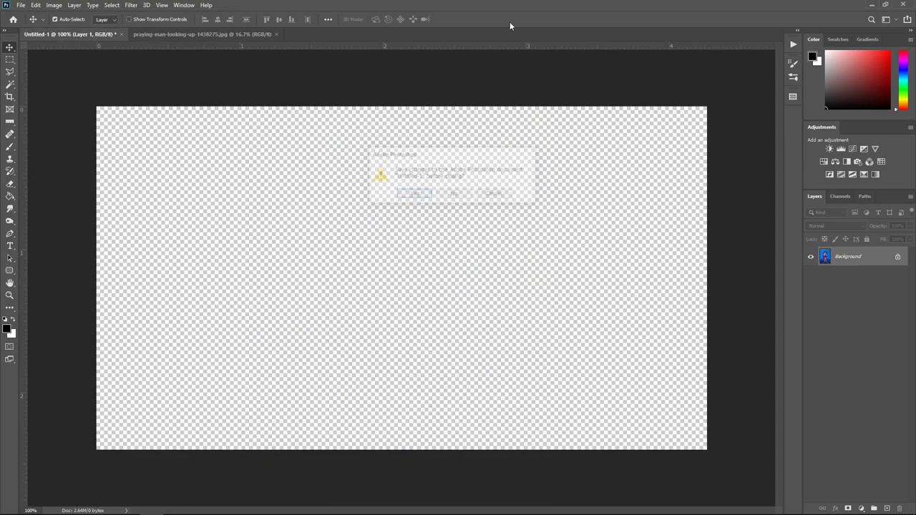
left_click(455, 196)
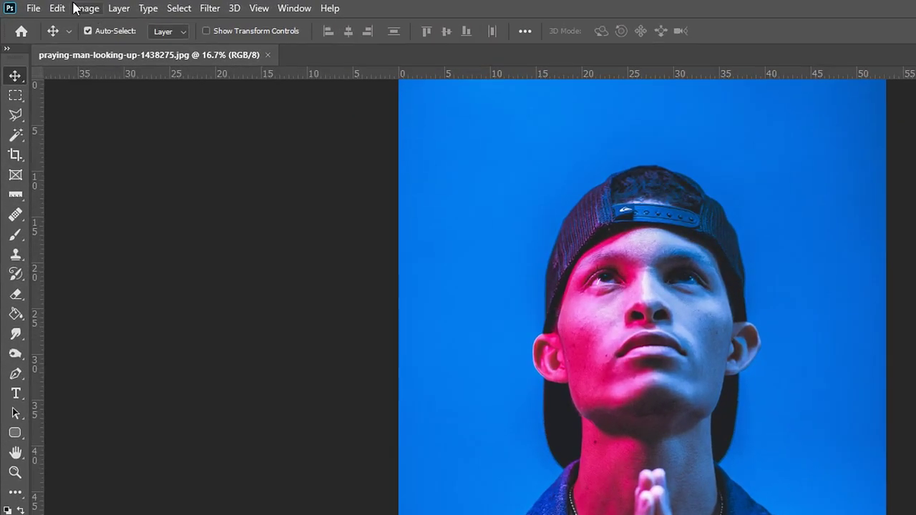
left_click(88, 9)
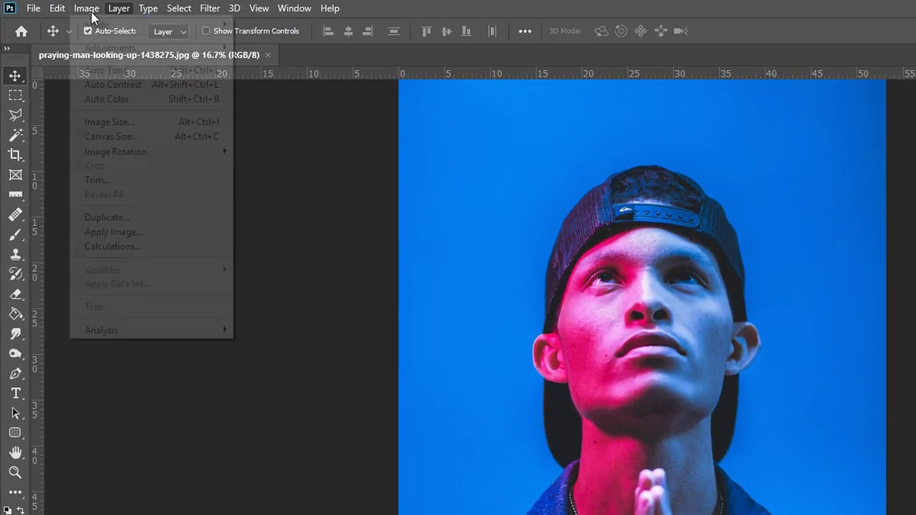
left_click(122, 123)
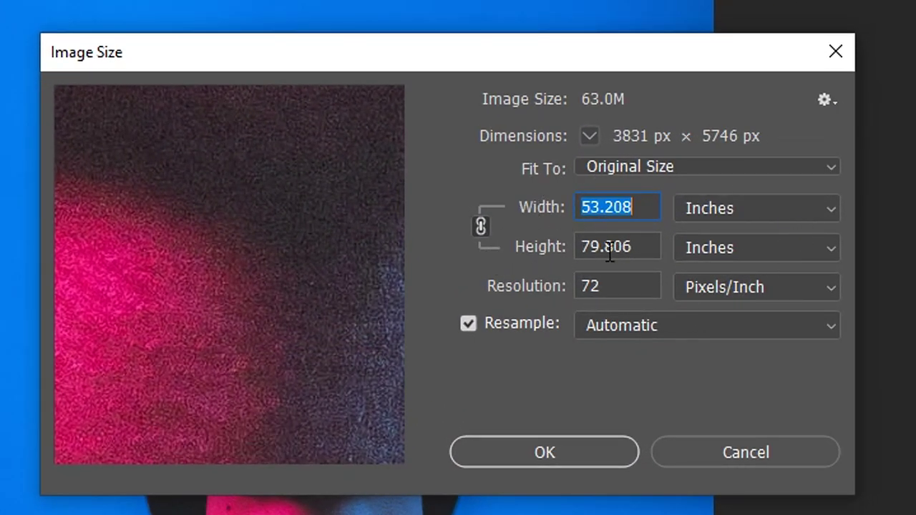
left_click(681, 166)
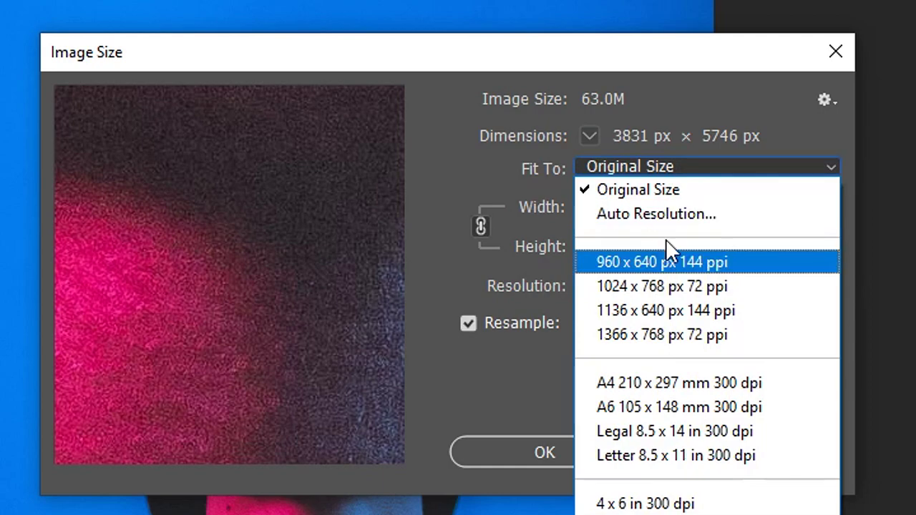
left_click(701, 149)
left_click(704, 218)
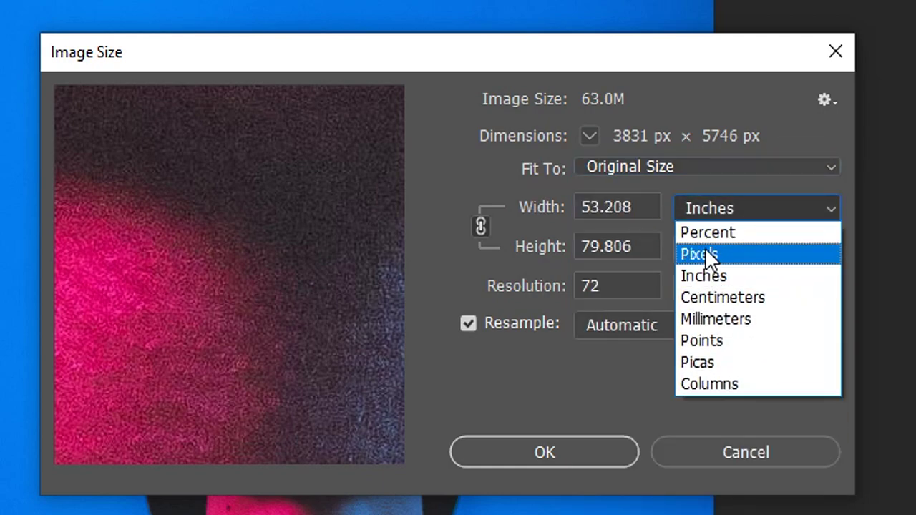
left_click(706, 250)
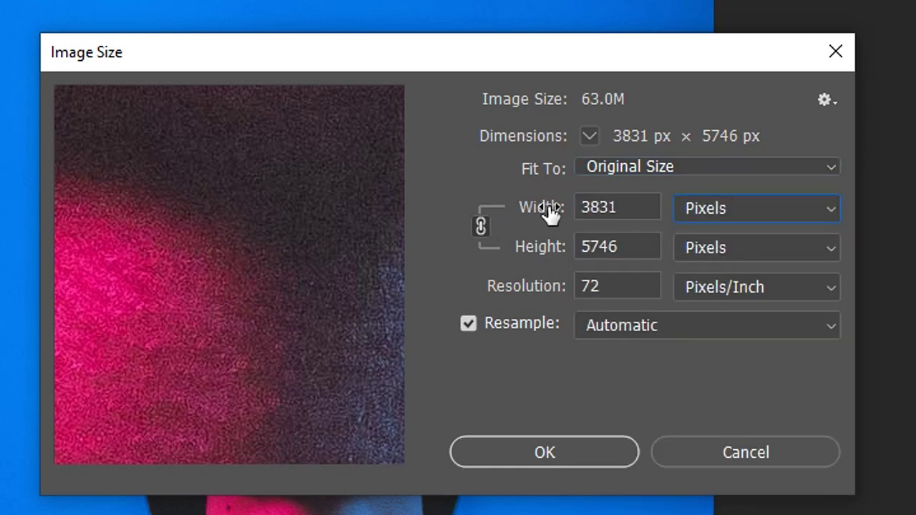
double_click(630, 207)
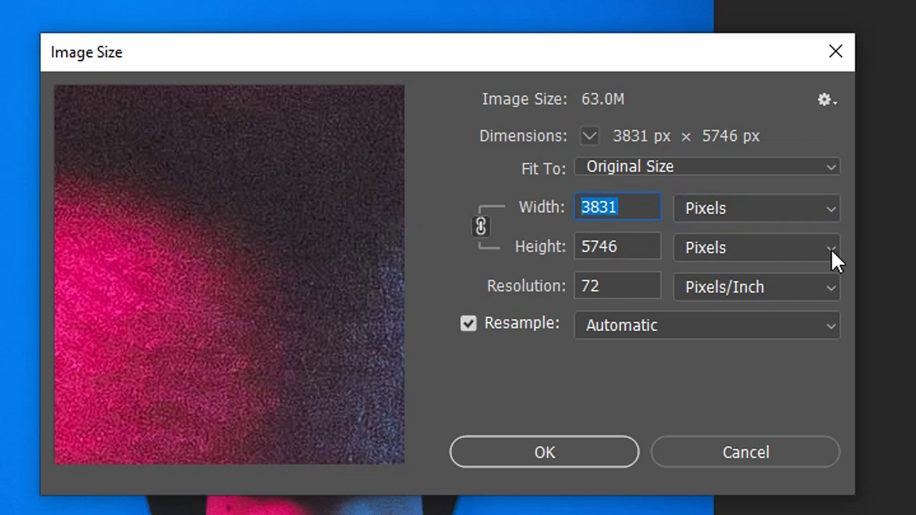
type("1920")
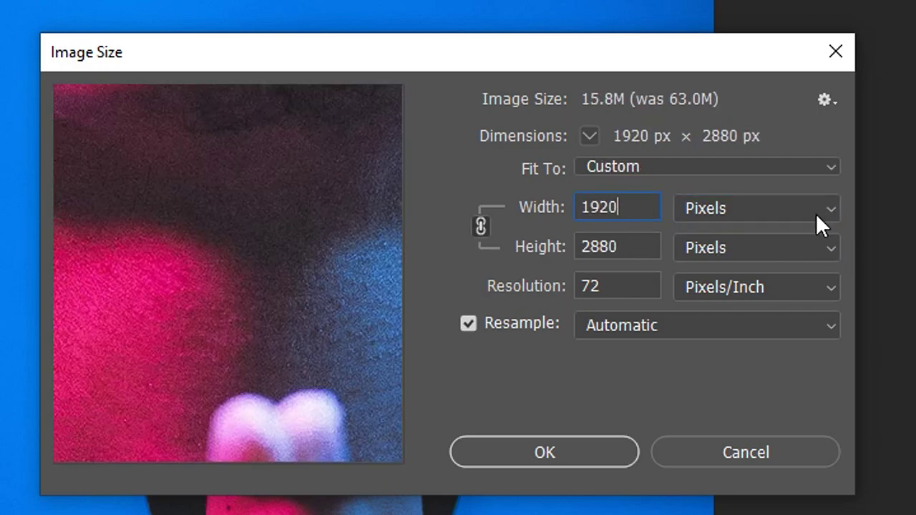
key("Down")
key("Down")
key("Down")
key("Down")
left_click(173, 439)
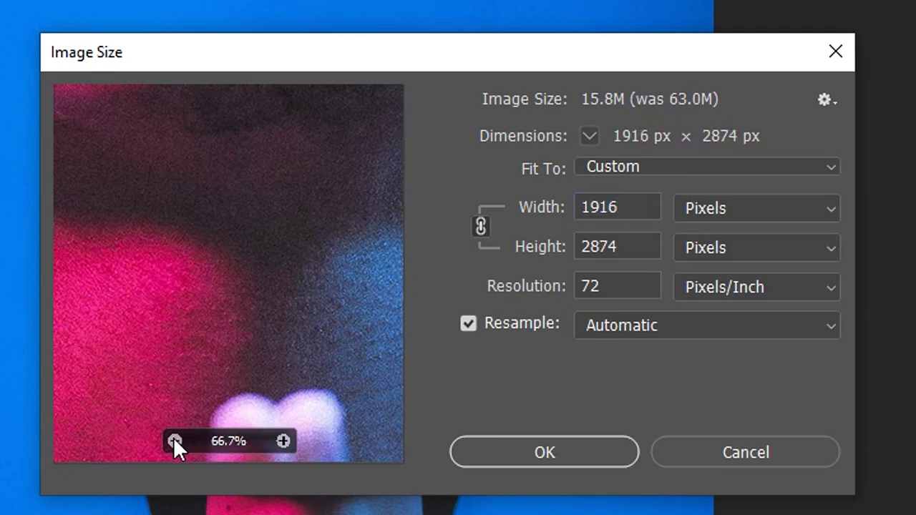
left_click(174, 439)
left_click(173, 439)
left_click(173, 439)
left_click(173, 439)
left_click(173, 439)
left_click(174, 439)
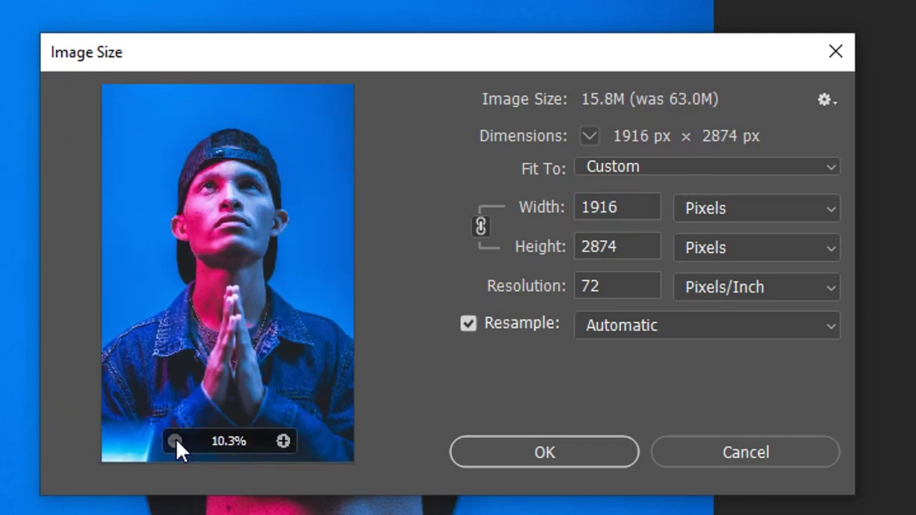
left_click(283, 441)
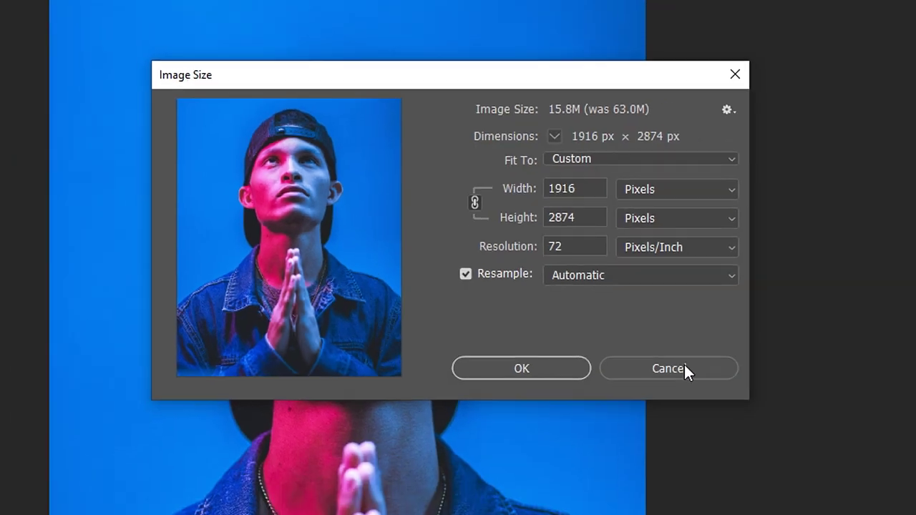
left_click(782, 442)
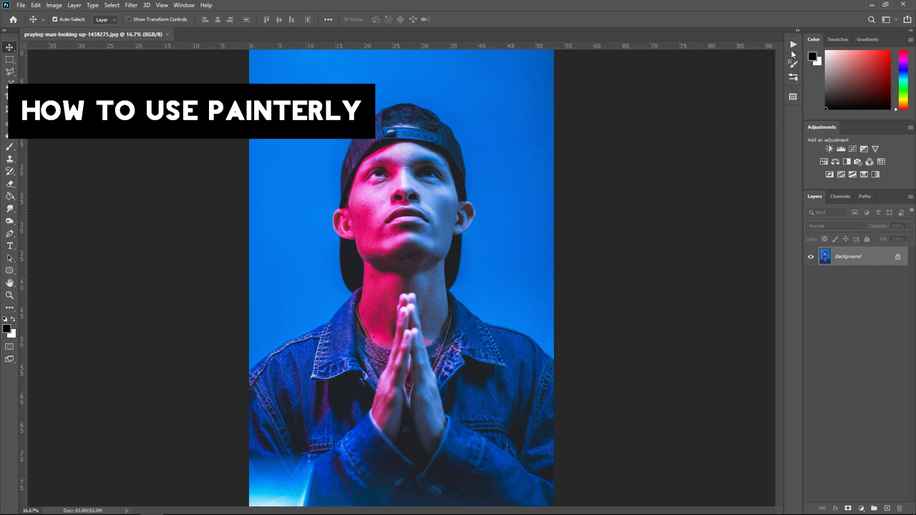
Step: Run the PAINTERLY action from the Painterly set on the photo and dismiss its completion message
left_click(793, 46)
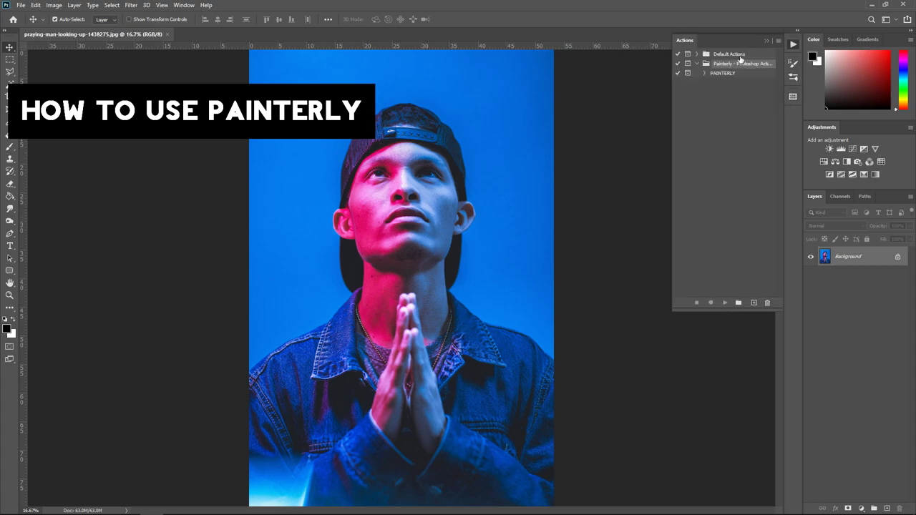
left_click(705, 74)
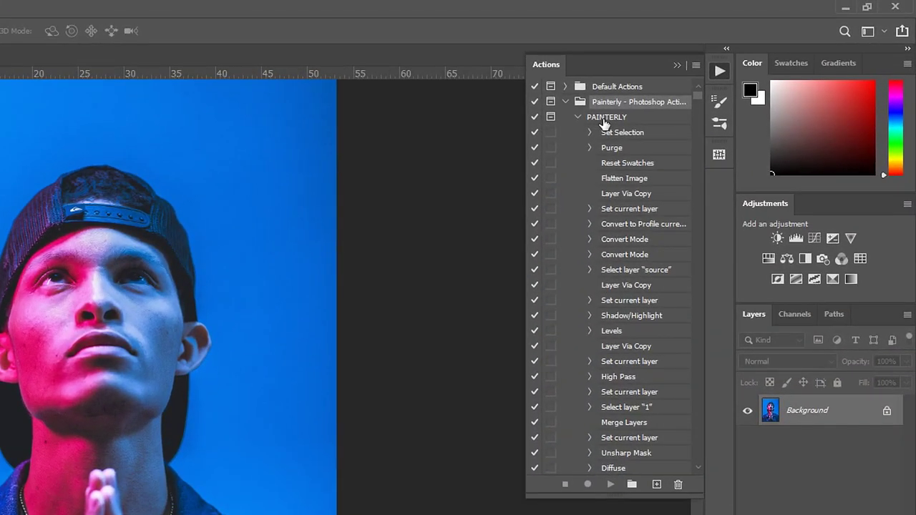
left_click(700, 76)
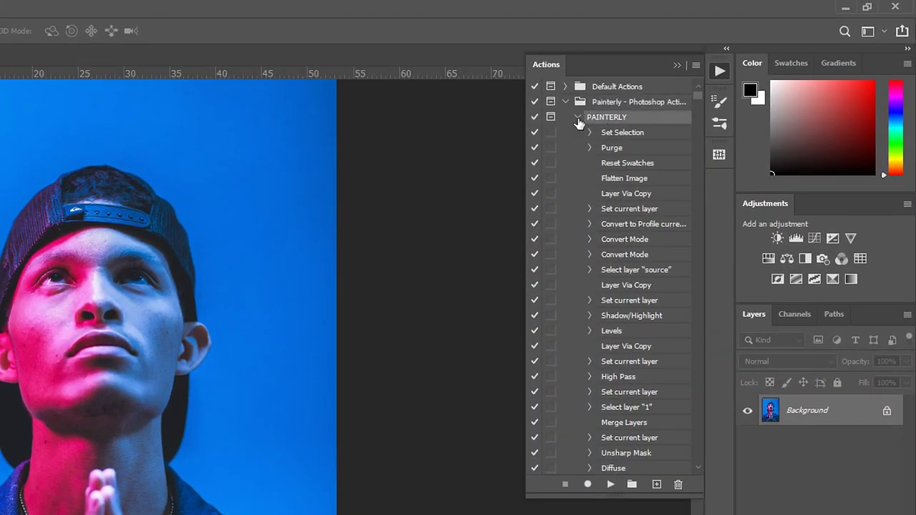
left_click(577, 117)
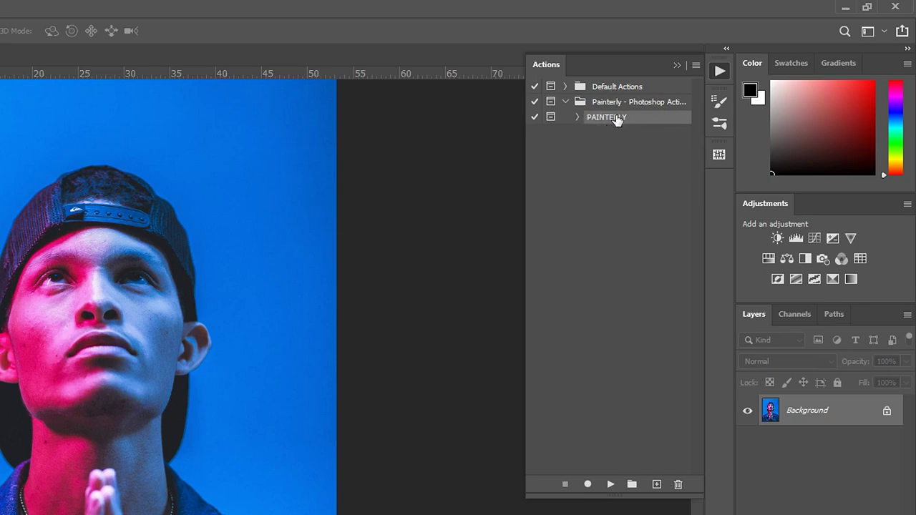
left_click(566, 101)
left_click(565, 102)
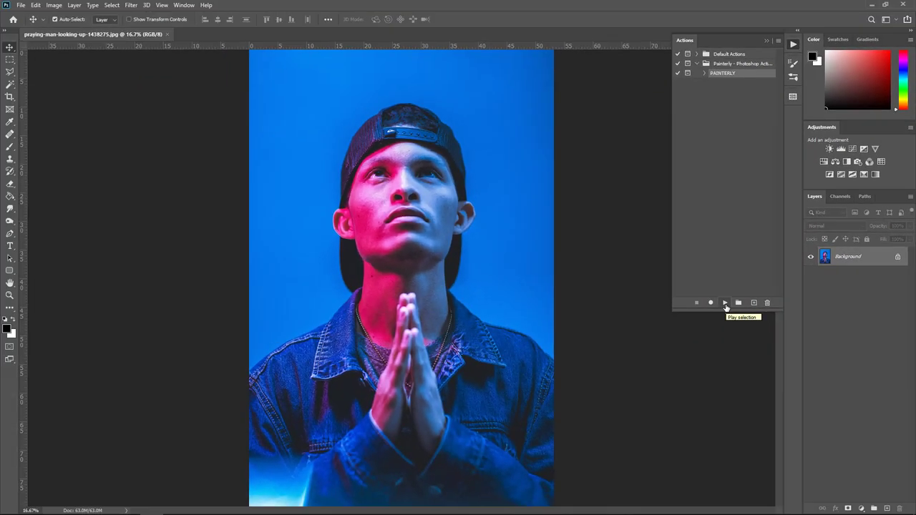
left_click(725, 303)
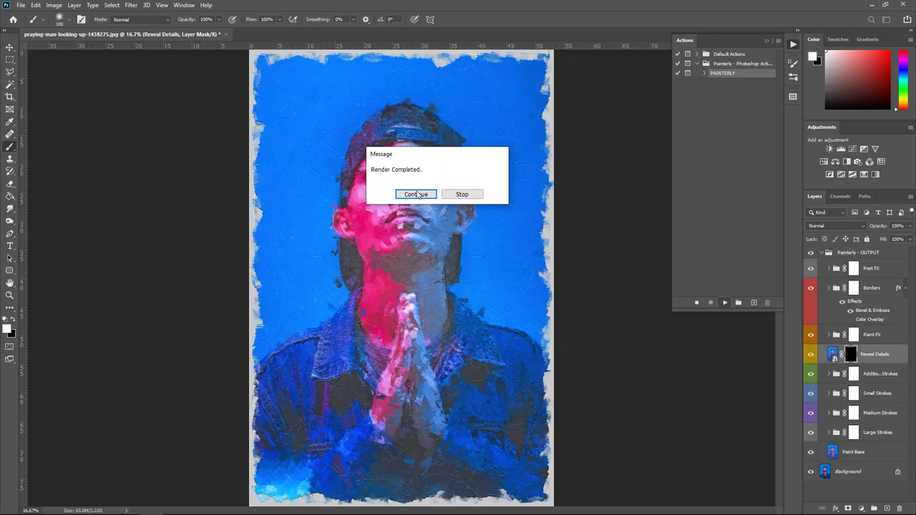
left_click(414, 194)
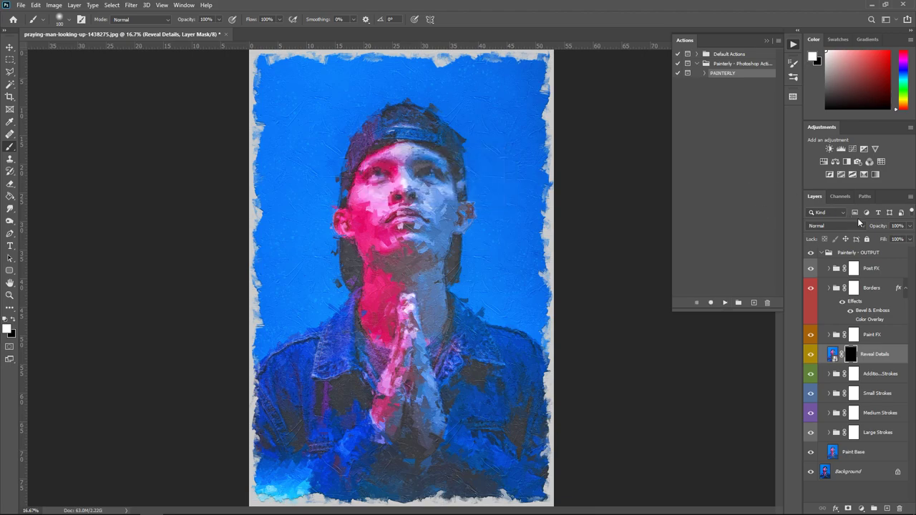
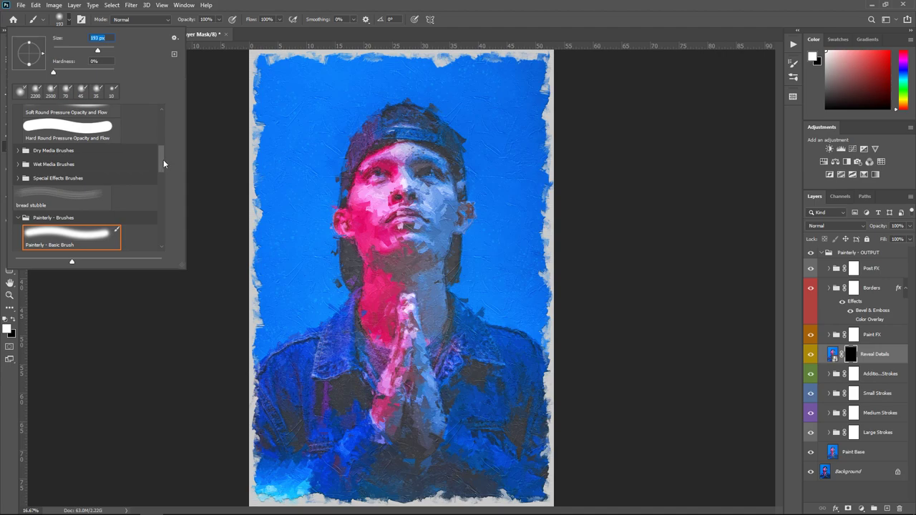
Step: Choose the Soft Round brush from General Brushes and confirm white (ffffff) as the foreground colour
scroll(163, 165, "up", 5)
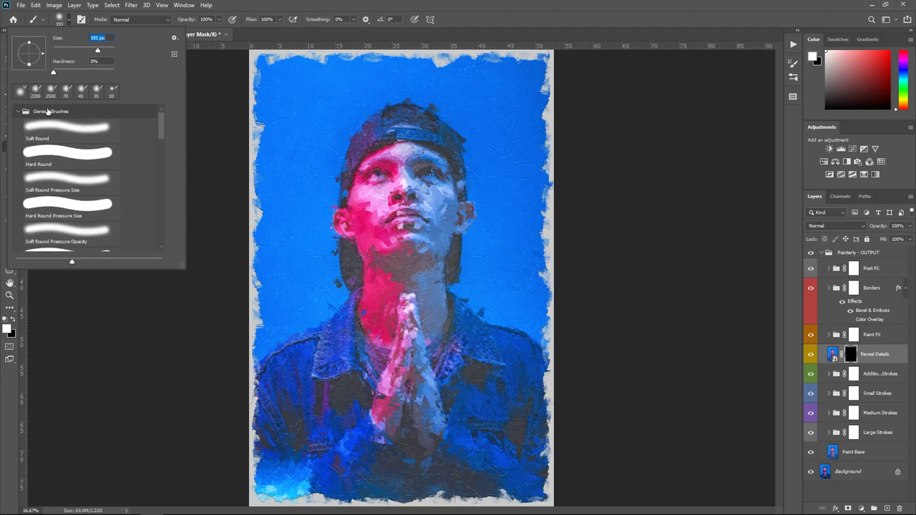
left_click(77, 126)
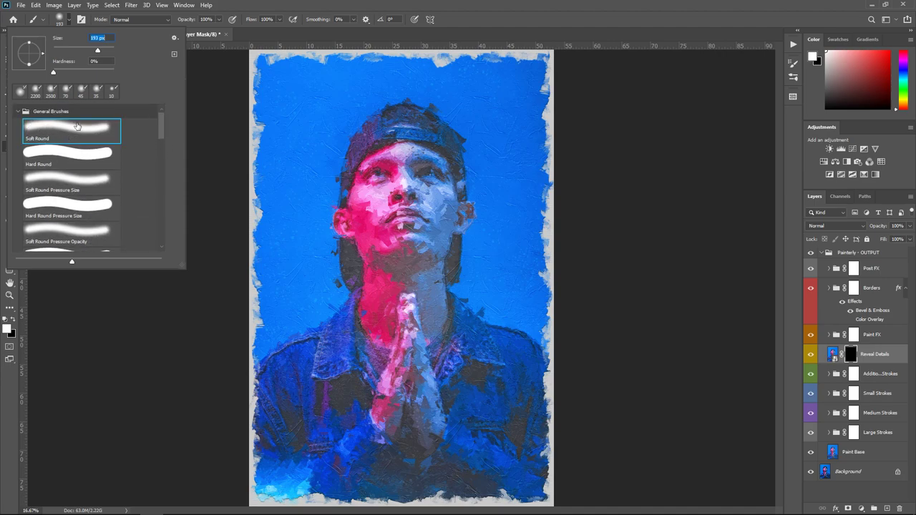
left_click(246, 4)
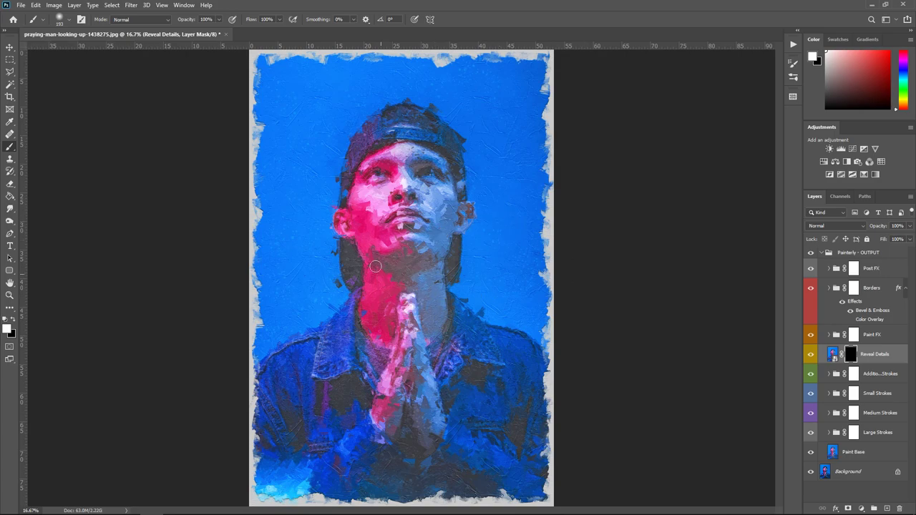
scroll(393, 190, "up", 5)
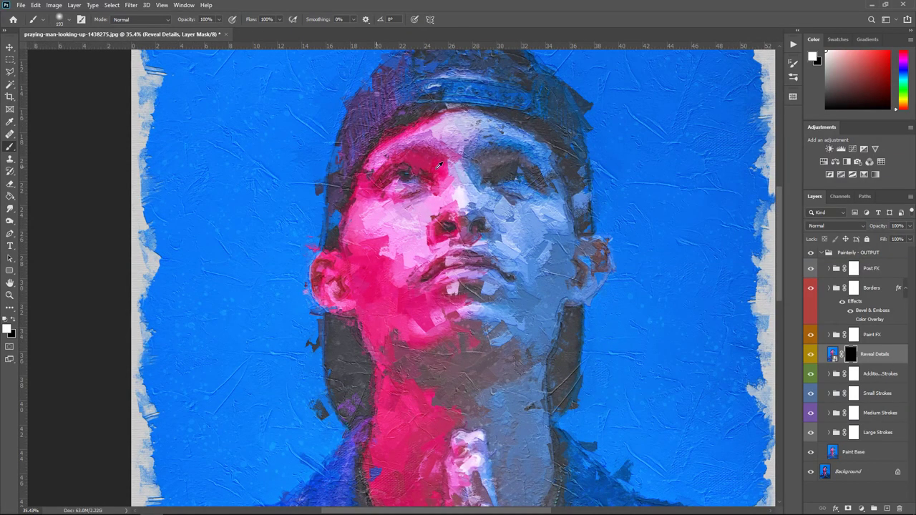
scroll(399, 159, "up", 2)
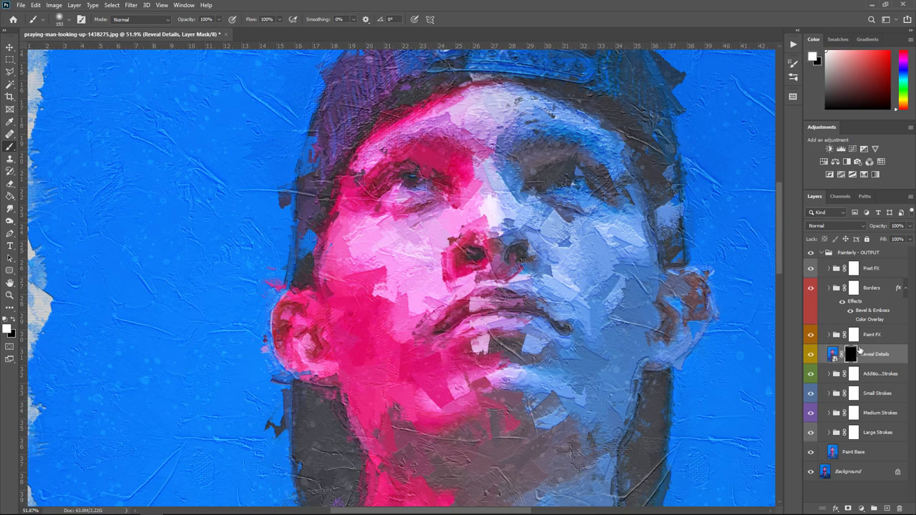
left_click(6, 329)
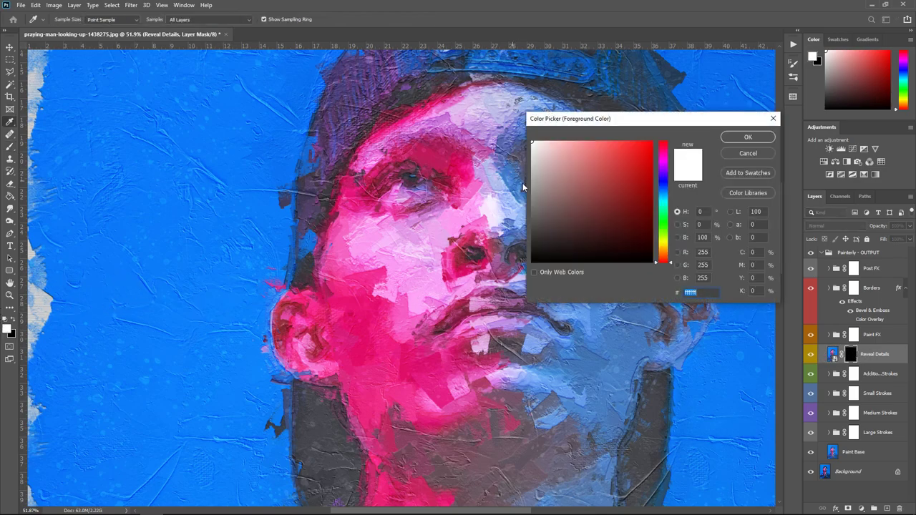
left_click(746, 140)
Step: Paint white over both eyes on the Reveal Details layer mask, reducing the brush to 90 px, to bring back photo detail
scroll(292, 170, "up", 2)
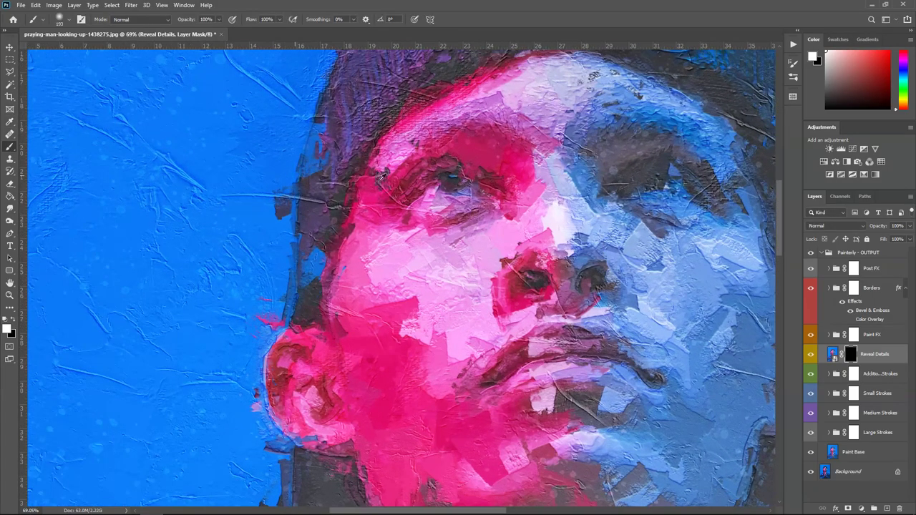
mouse_move(468, 186)
left_mouse_down()
mouse_move(442, 185)
mouse_move(468, 191)
mouse_move(421, 189)
mouse_move(495, 194)
mouse_move(468, 204)
mouse_move(481, 187)
mouse_move(431, 192)
mouse_move(437, 223)
mouse_move(446, 206)
mouse_move(419, 197)
mouse_move(477, 193)
mouse_move(430, 198)
left_mouse_up()
key("bracketleft")
key("bracketleft")
key("bracketleft")
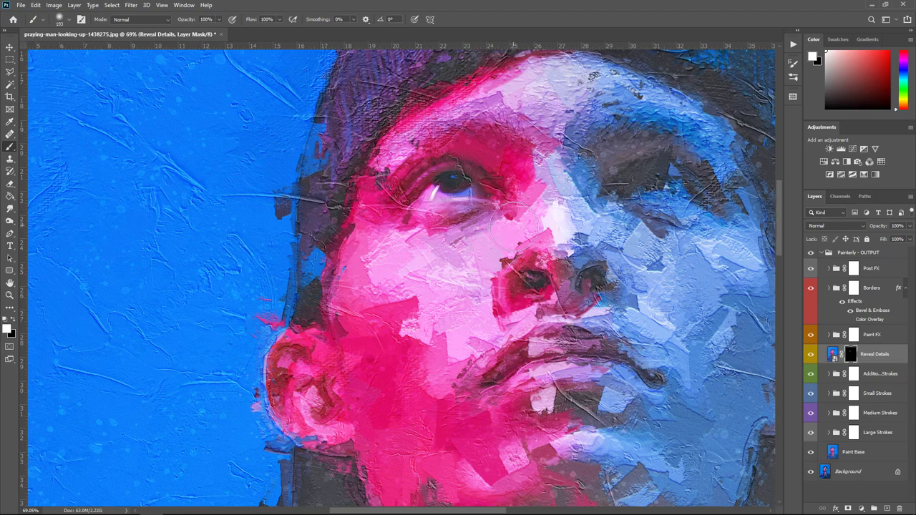
key("bracketleft")
key("bracketleft")
left_click_drag(494, 194, 459, 185)
left_click_drag(492, 511, 524, 511)
mouse_move(582, 190)
left_mouse_down()
mouse_move(547, 179)
mouse_move(509, 185)
mouse_move(534, 179)
mouse_move(554, 192)
mouse_move(525, 178)
mouse_move(490, 191)
mouse_move(523, 180)
mouse_move(551, 204)
left_mouse_up()
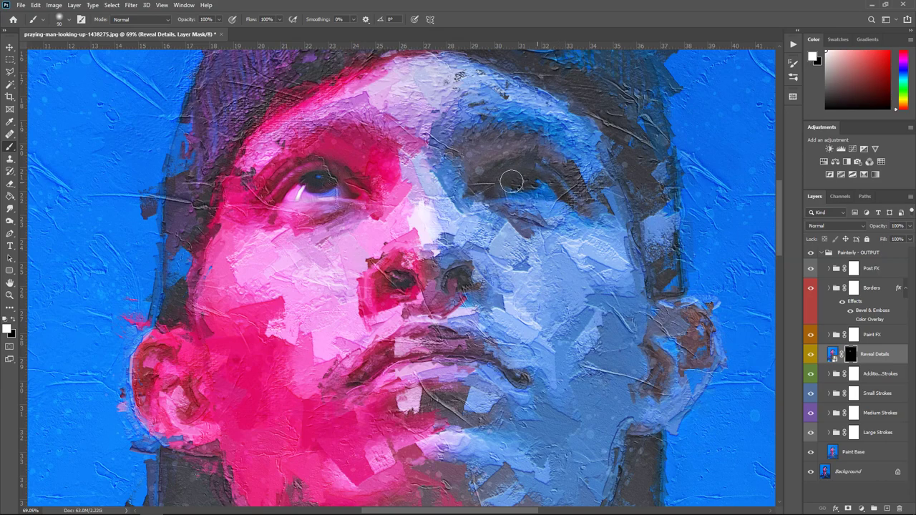
Step: Enlarge the brush to 125 px and paint white over both inner ears on the Reveal Details mask
scroll(516, 243, "down", 3)
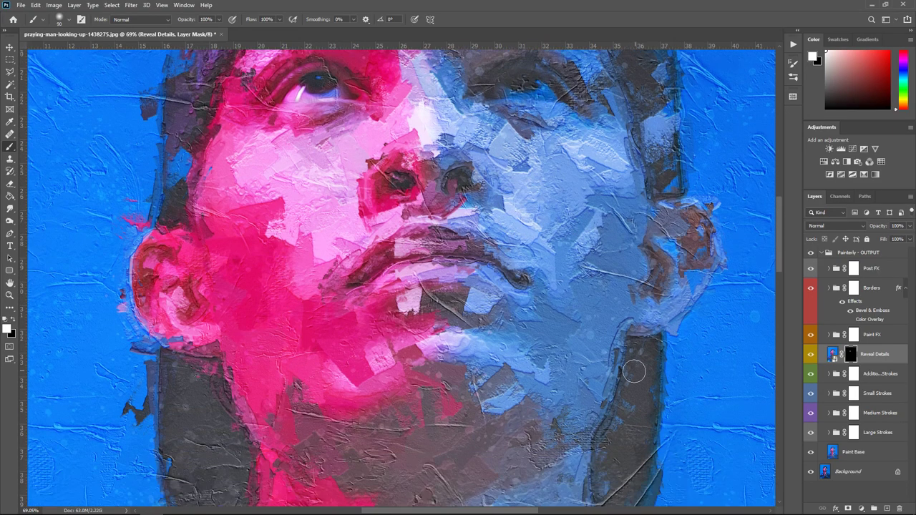
key("bracketright")
key("bracketright")
mouse_move(659, 282)
left_mouse_down()
mouse_move(668, 263)
mouse_move(653, 249)
mouse_move(677, 238)
mouse_move(665, 228)
left_mouse_up()
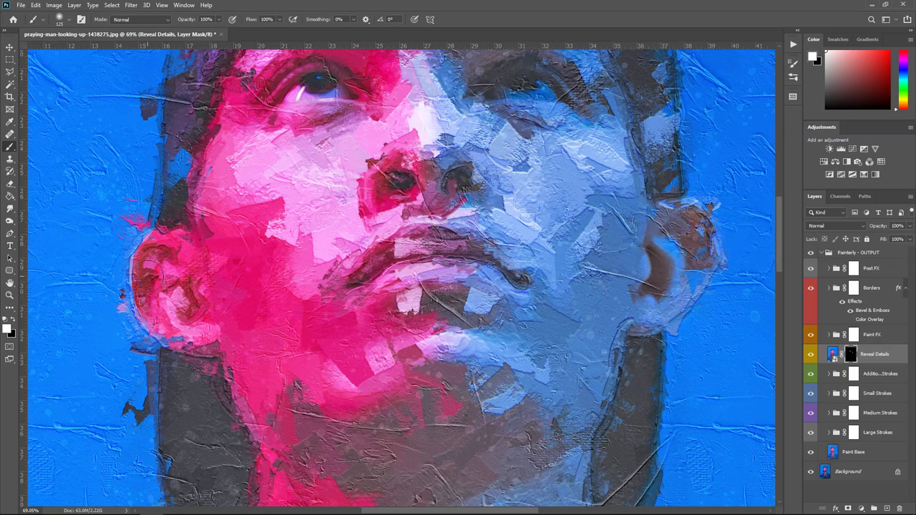
mouse_move(147, 272)
left_mouse_down()
mouse_move(183, 309)
mouse_move(177, 284)
mouse_move(219, 318)
mouse_move(193, 320)
mouse_move(220, 322)
mouse_move(179, 270)
left_mouse_up()
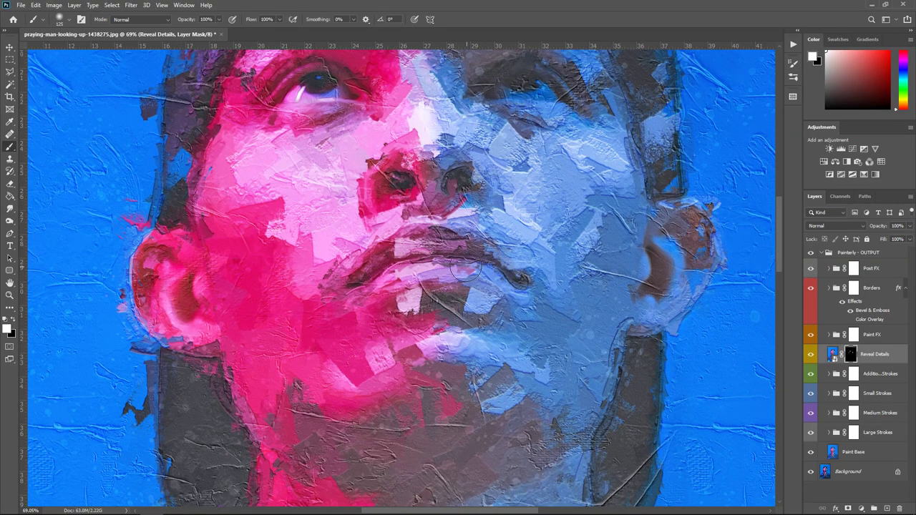
Step: Reveal the lips in white on the Reveal Details mask, hiding part of them in black and restoring it in white
mouse_move(458, 272)
left_mouse_down()
mouse_move(402, 255)
mouse_move(444, 253)
mouse_move(431, 248)
mouse_move(382, 259)
mouse_move(422, 267)
mouse_move(345, 288)
mouse_move(399, 288)
mouse_move(431, 270)
mouse_move(383, 279)
mouse_move(453, 258)
mouse_move(506, 276)
left_mouse_up()
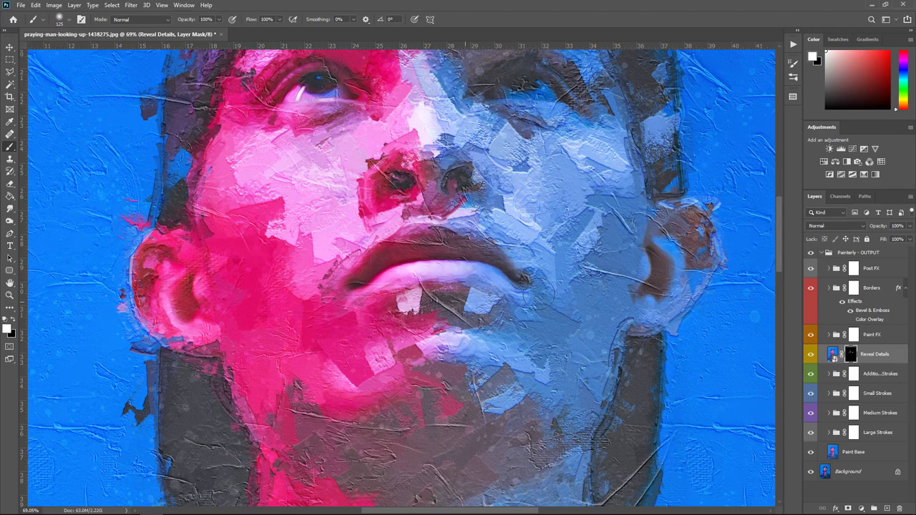
key("x")
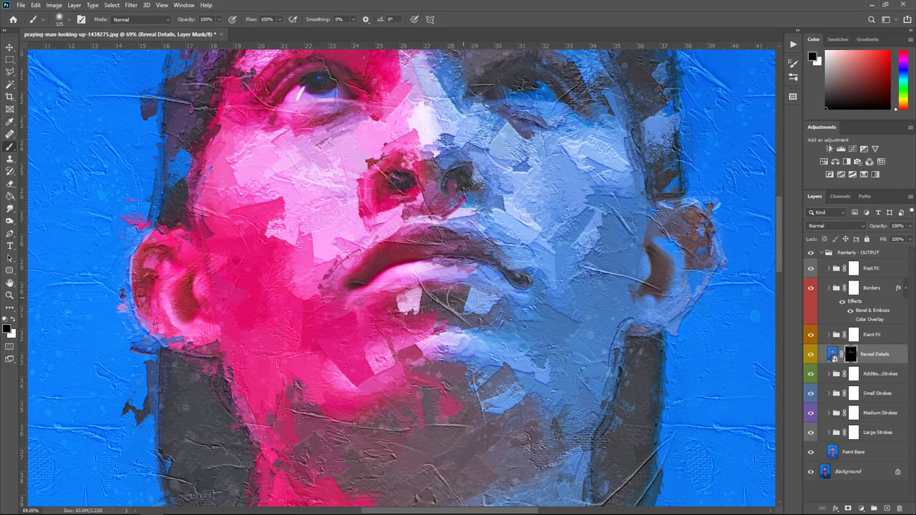
key("x")
mouse_move(447, 261)
left_mouse_down()
mouse_move(474, 263)
mouse_move(475, 253)
mouse_move(450, 258)
left_mouse_up()
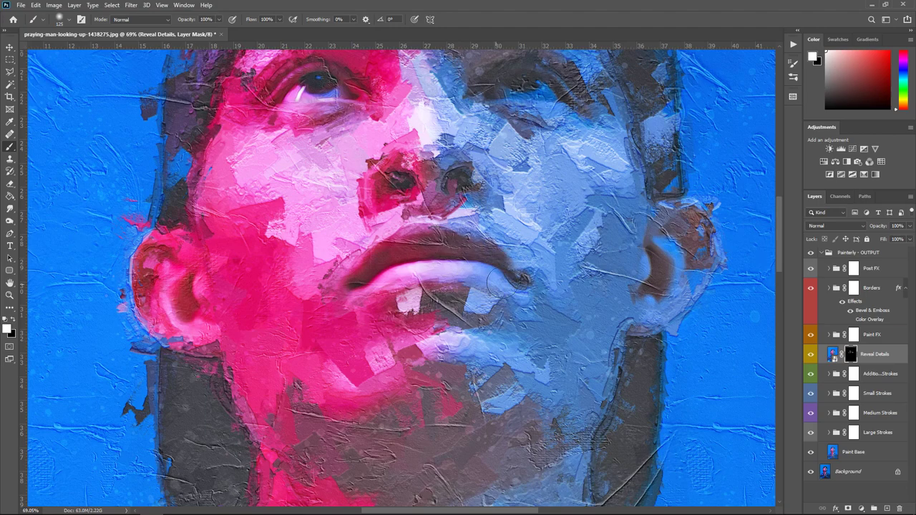
scroll(481, 266, "up", 2)
scroll(481, 266, "down", 4)
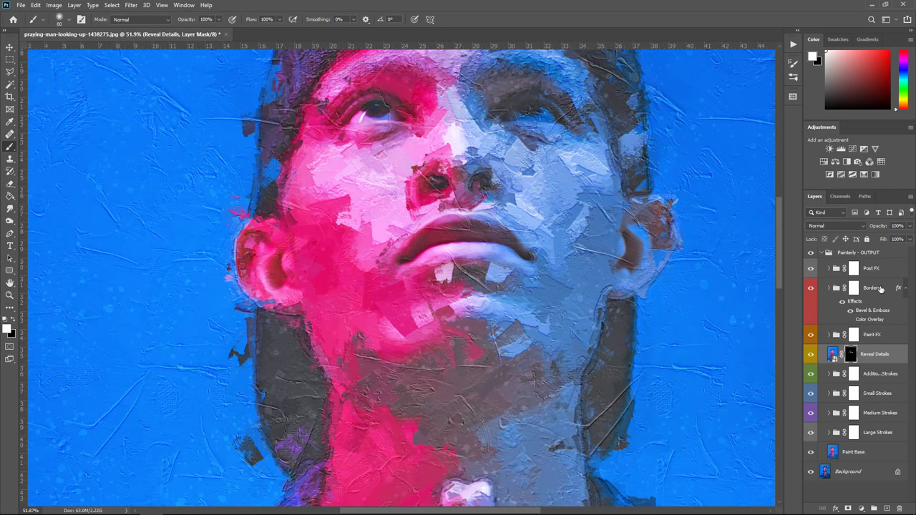
Step: Expand the Post FX group, preview the Color Tint layer and hide it again, and turn on the Color Tone layer
left_click(829, 269)
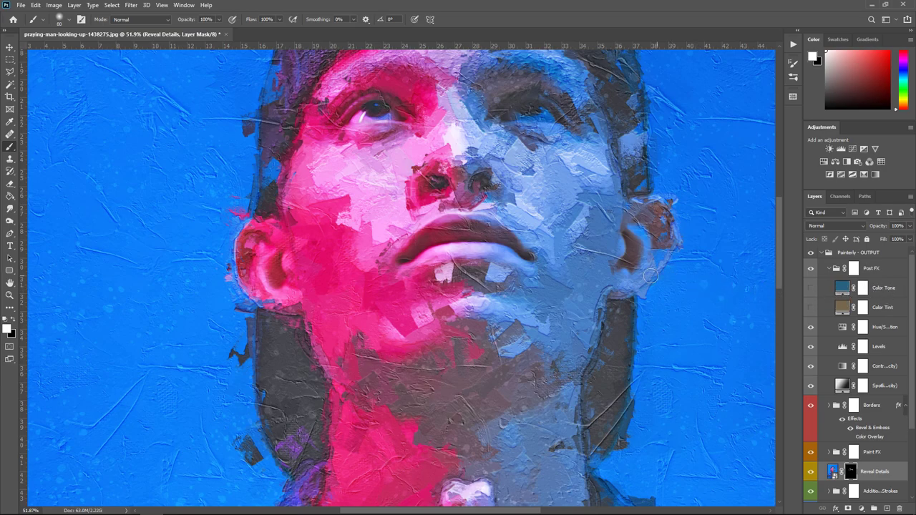
scroll(592, 236, "down", 3)
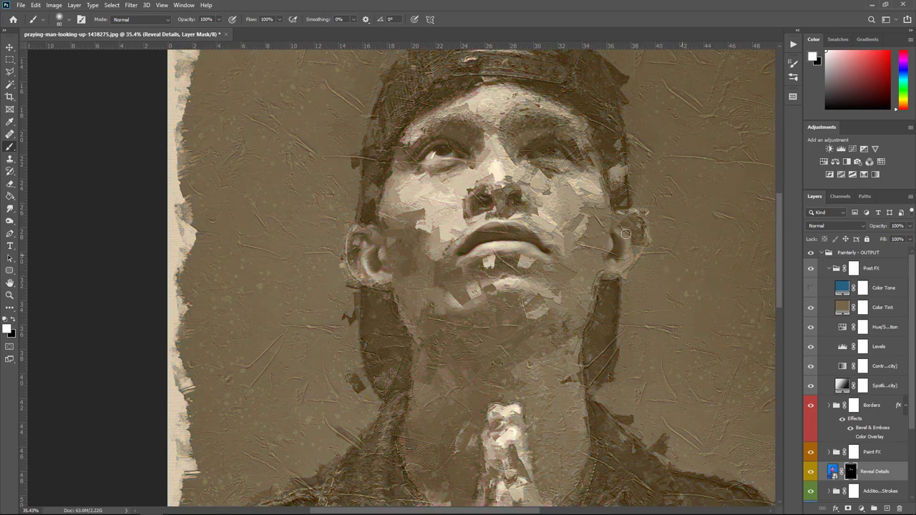
scroll(607, 243, "down", 2)
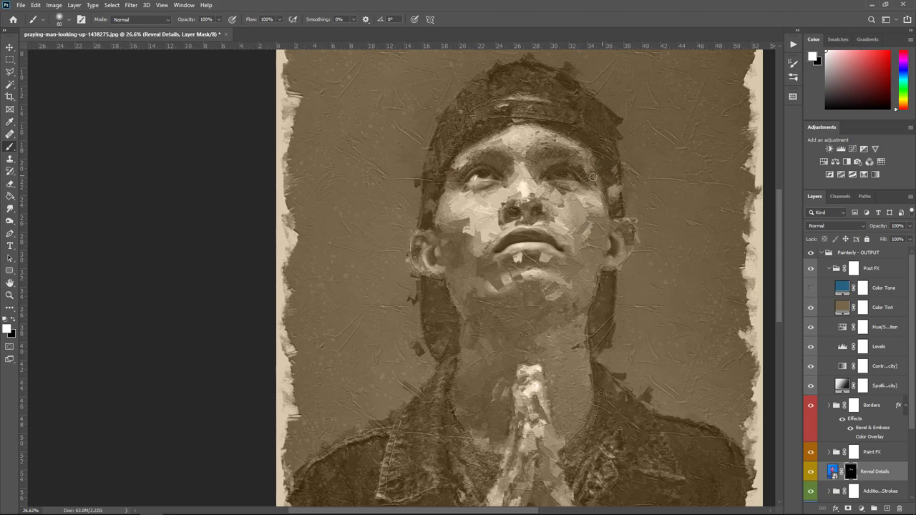
scroll(601, 189, "up", 1)
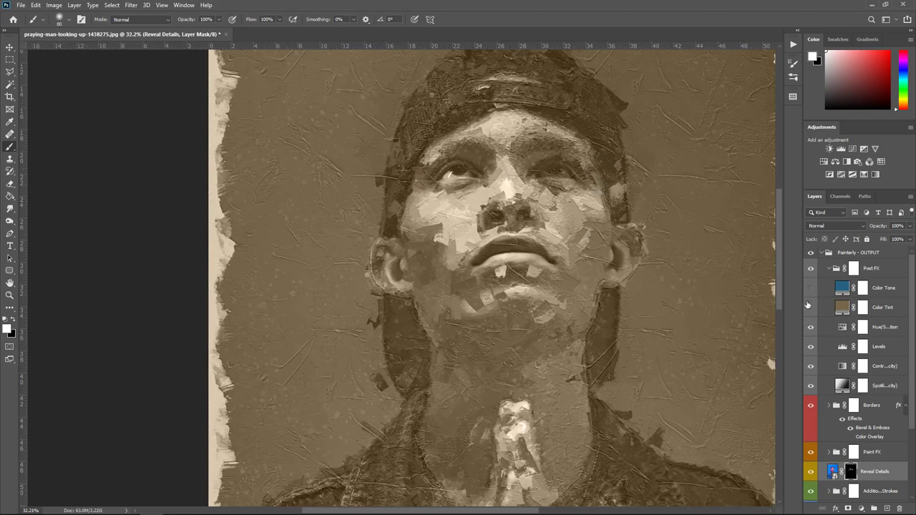
scroll(648, 196, "up", 1)
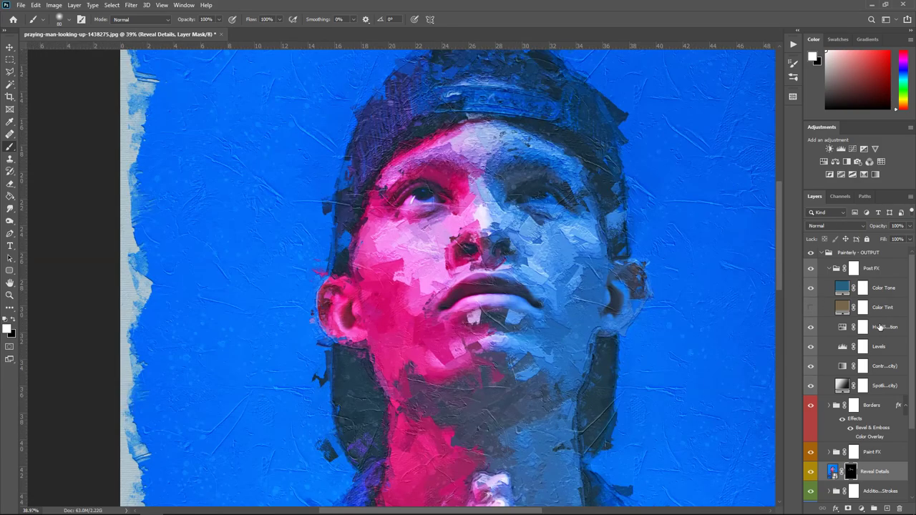
Step: Raise the saturation slightly in the Hue/Saturation adjustment of the Post FX group
left_click(884, 327)
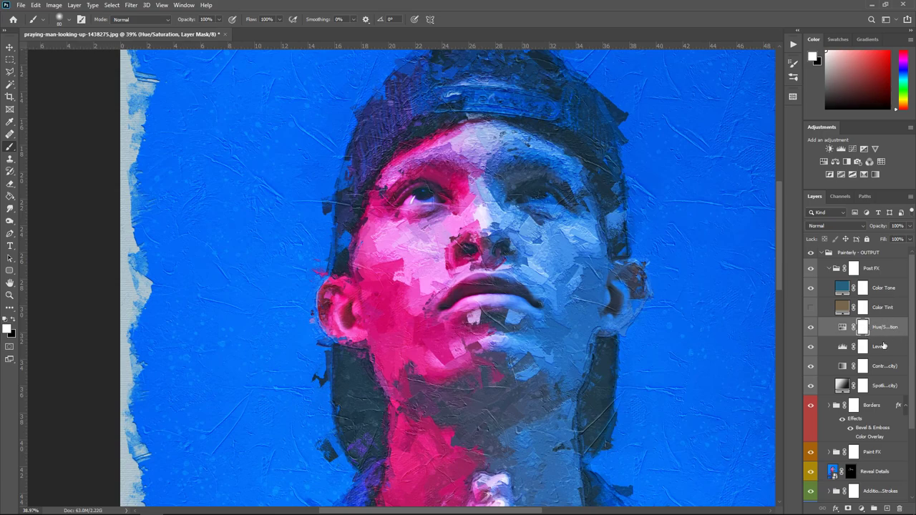
left_click(843, 328)
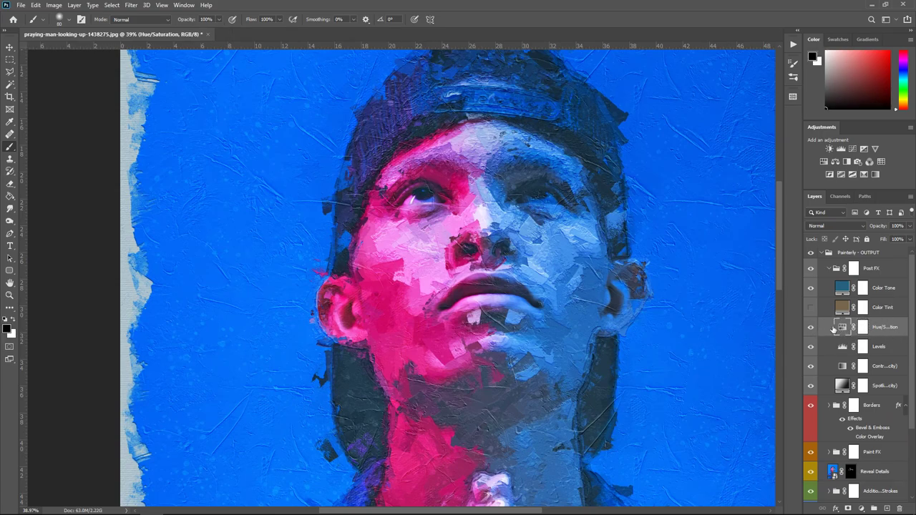
double_click(846, 327)
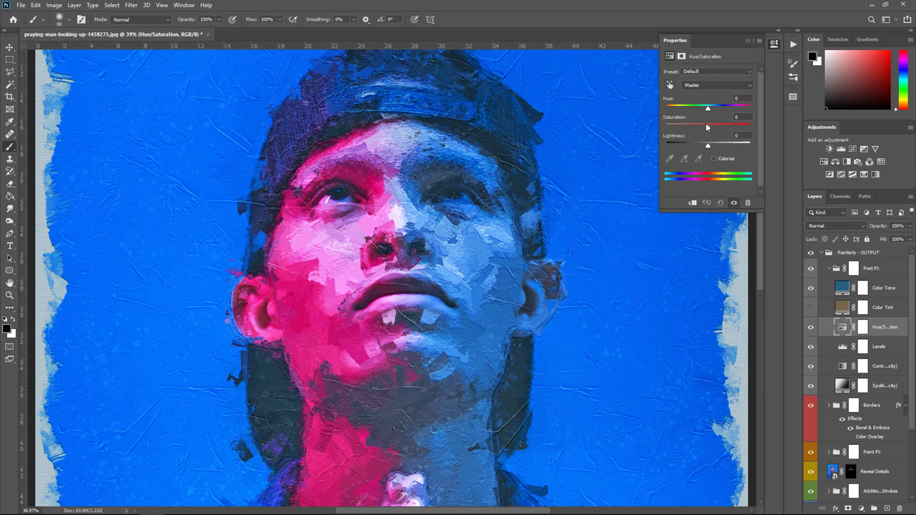
left_click_drag(708, 128, 713, 130)
left_click(748, 43)
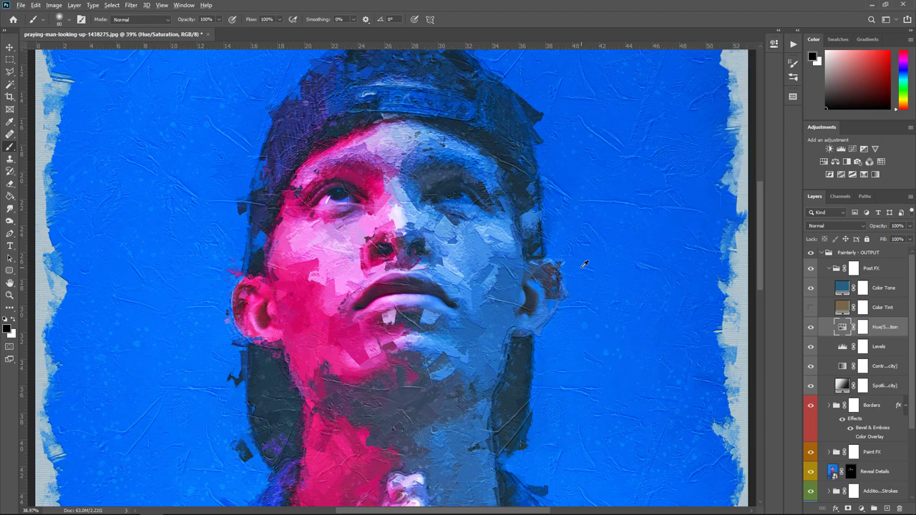
Step: Darken the Post FX Levels adjustment by setting the shadow input to 17 and the midtones to about 0.83
scroll(583, 262, "down", 2)
left_click(809, 347)
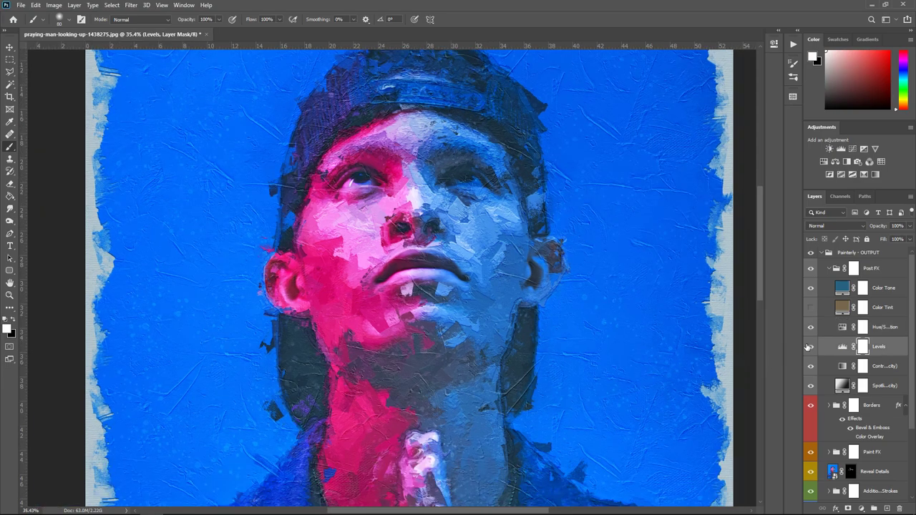
double_click(844, 347)
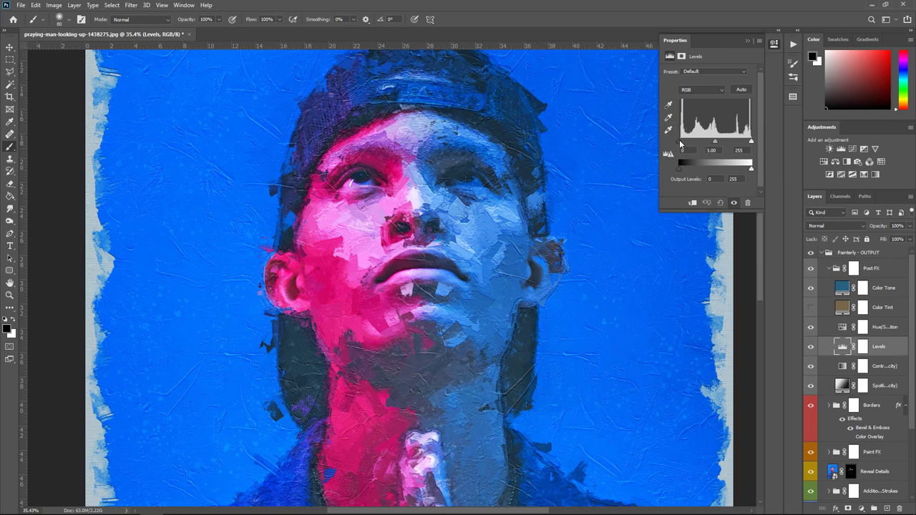
left_click_drag(684, 146, 685, 145)
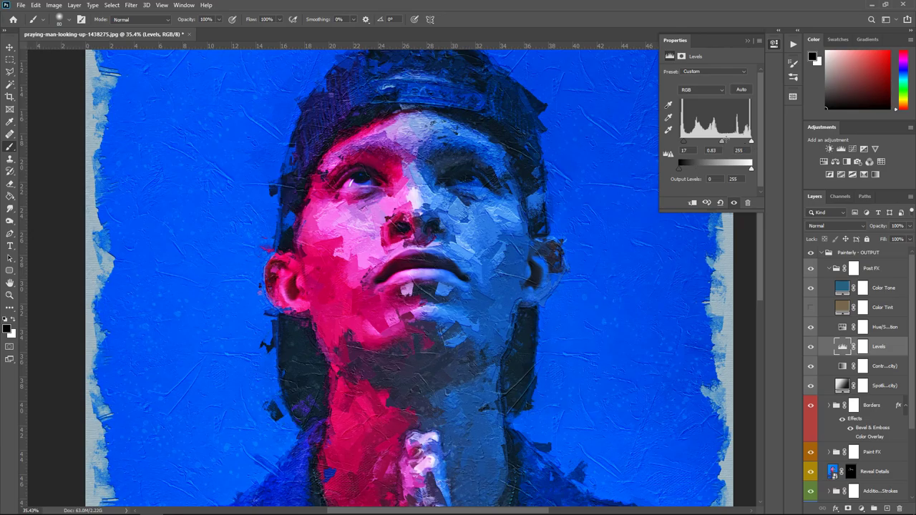
scroll(623, 201, "down", 2)
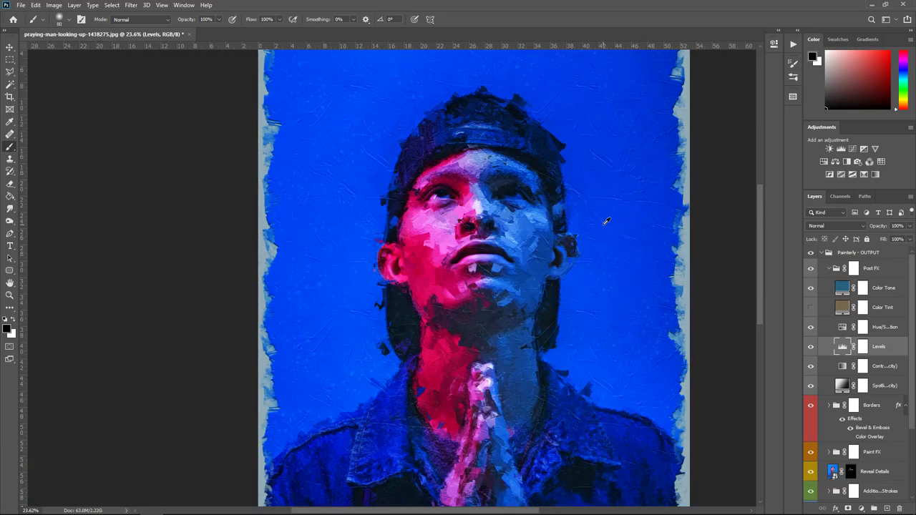
Step: Reveal the praying fingertips in white on the Reveal Details mask with a 400 px brush, undoing the paint lower on the hands
scroll(714, 244, "up", 2)
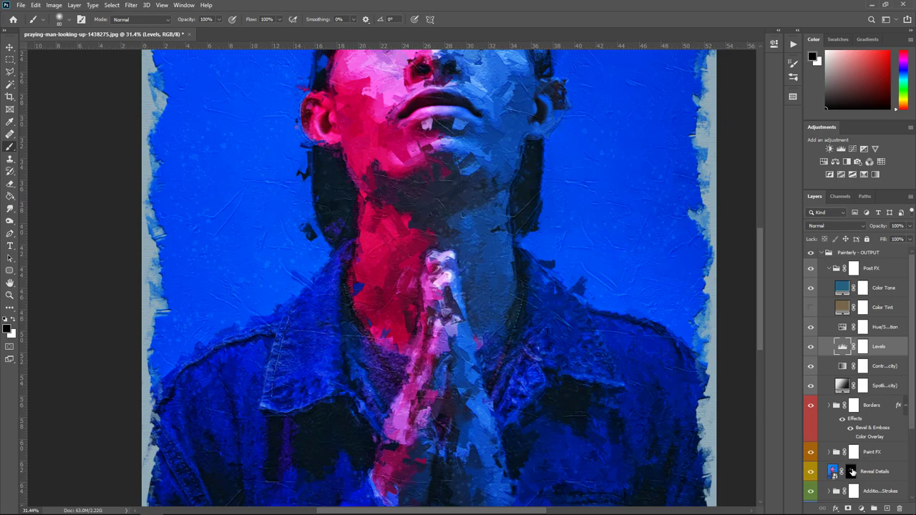
left_click(851, 472)
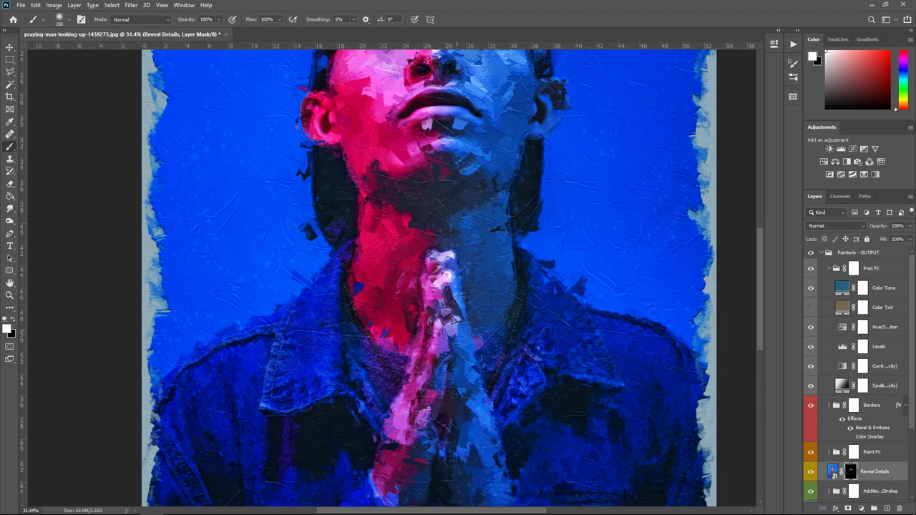
mouse_move(460, 332)
left_mouse_down()
mouse_move(442, 308)
mouse_move(442, 278)
left_mouse_up()
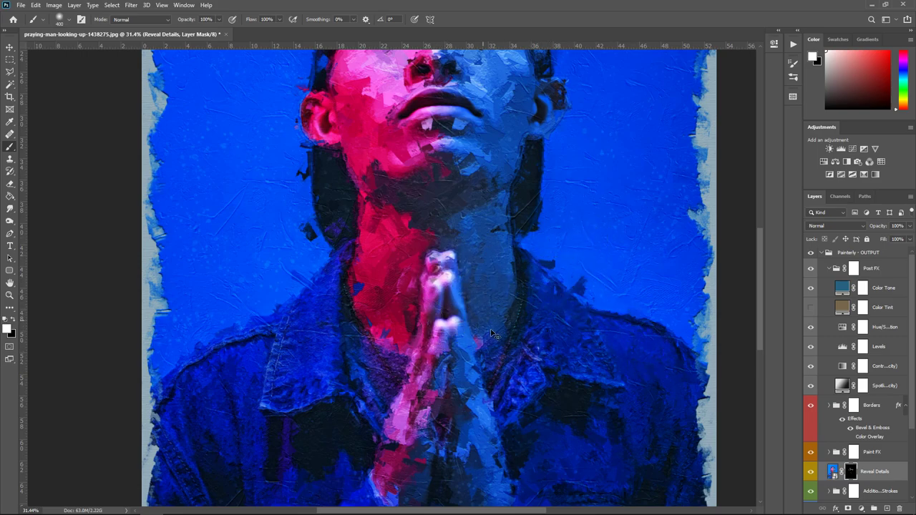
key("ctrl+z")
key("ctrl+shift+z")
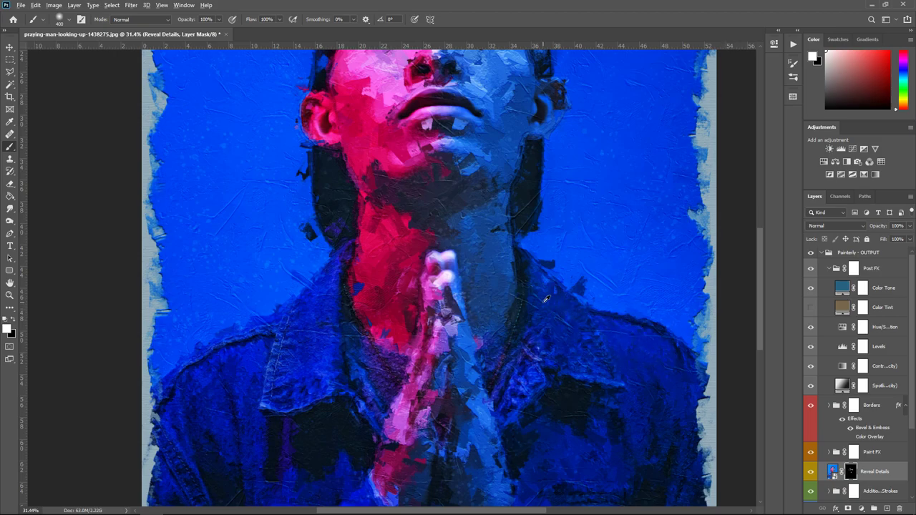
scroll(544, 297, "down", 1)
scroll(546, 289, "up", 1)
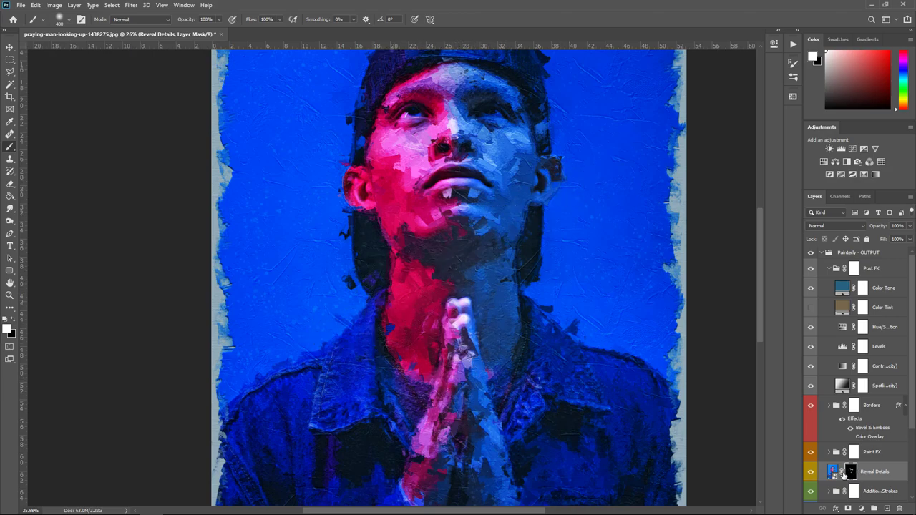
Step: Adjust the angle of the Spotlight layer's radial gradient fill and confirm it
double_click(843, 386)
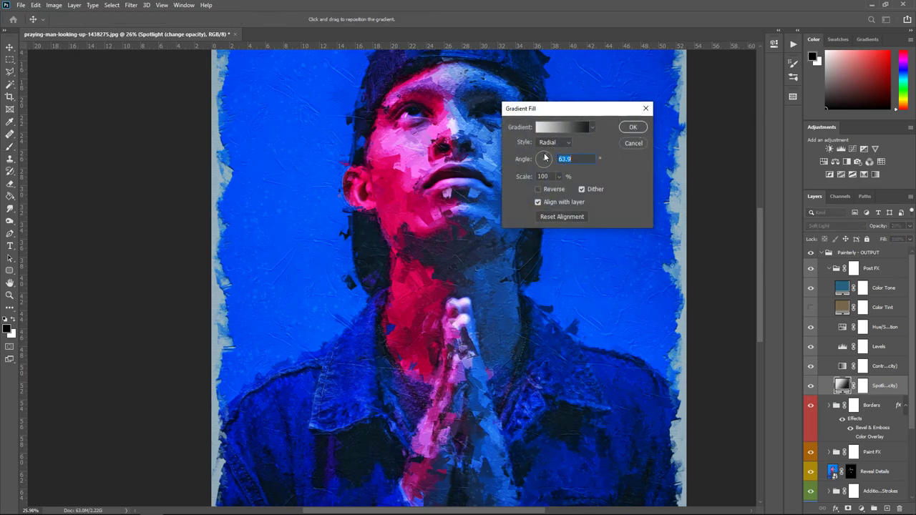
left_click_drag(545, 158, 545, 146)
left_click(633, 127)
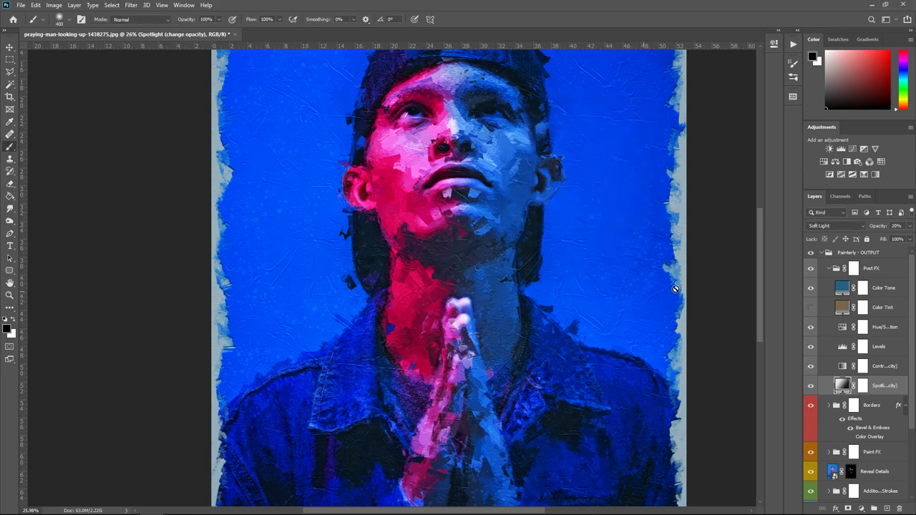
Step: Collapse the Post FX group, expand the Borders group and hide Border 2 to view the whole picture with Border 1 only
left_click(829, 268)
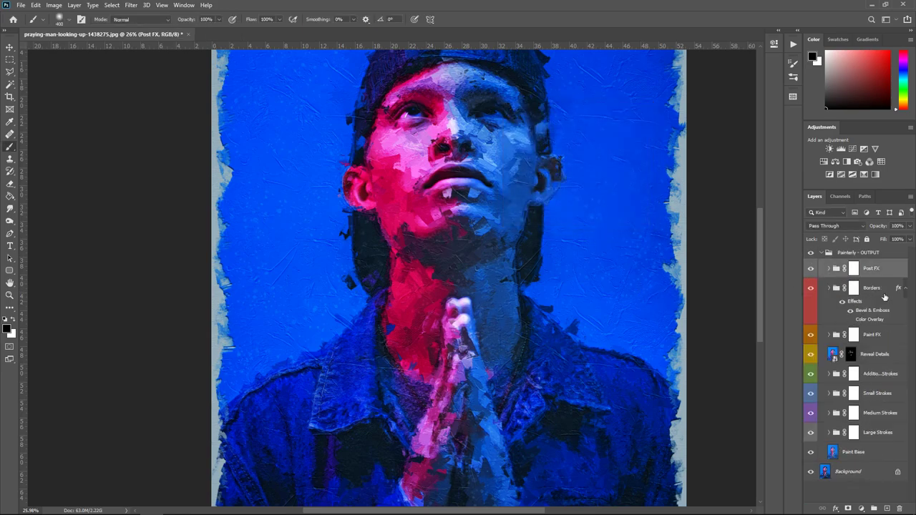
left_click(828, 289)
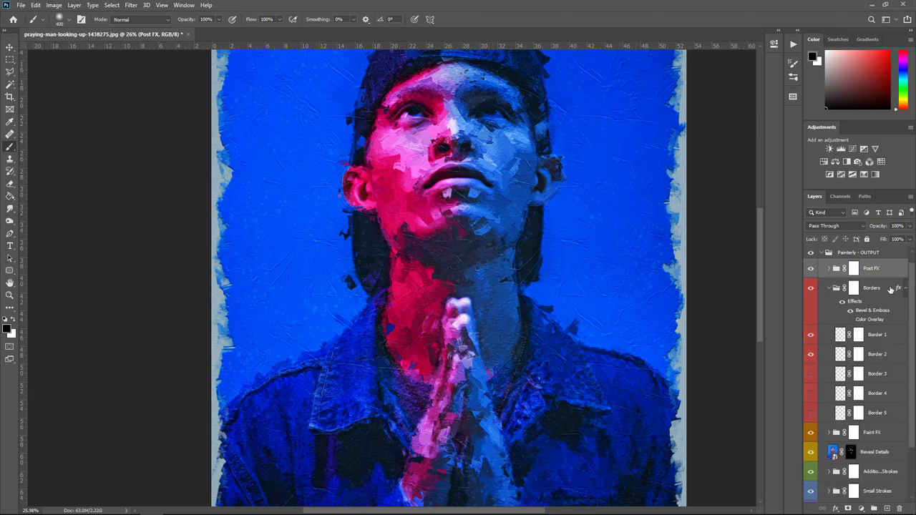
scroll(818, 326, "down", 1)
scroll(885, 322, "down", 1)
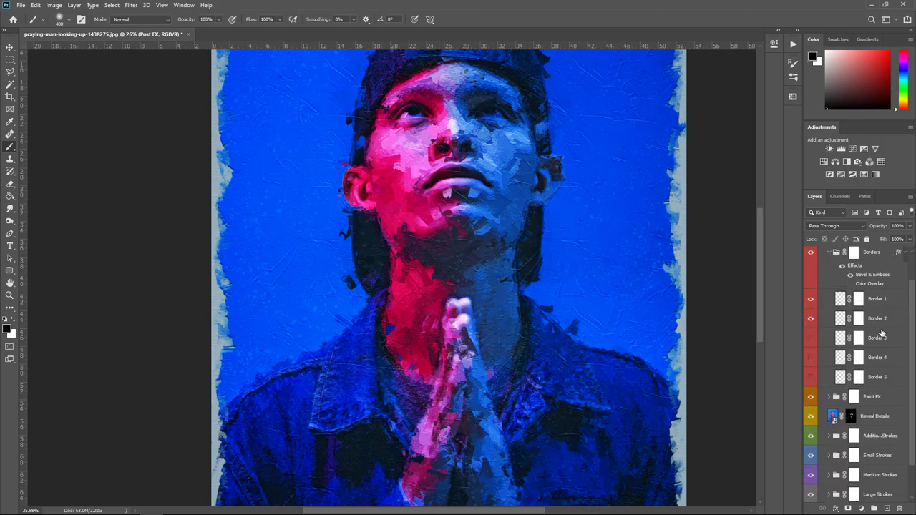
left_click(811, 321)
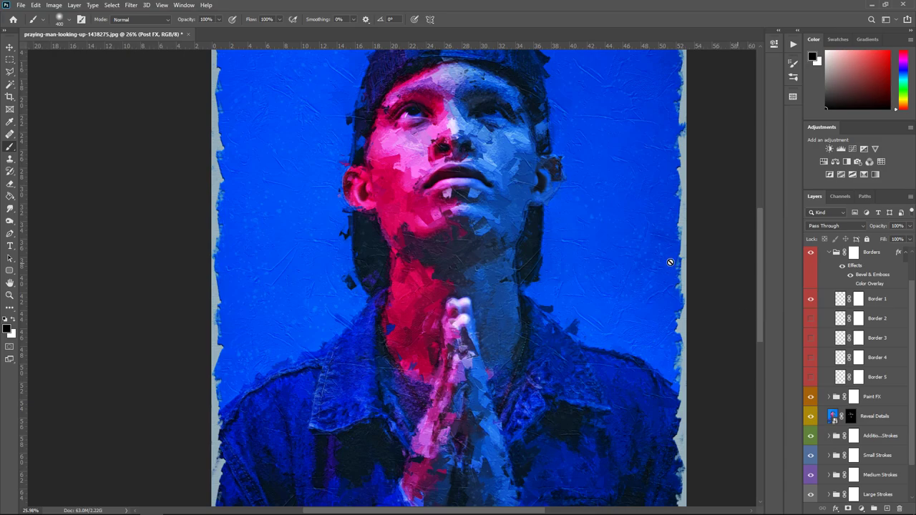
scroll(647, 238, "down", 1)
scroll(647, 238, "down", 2)
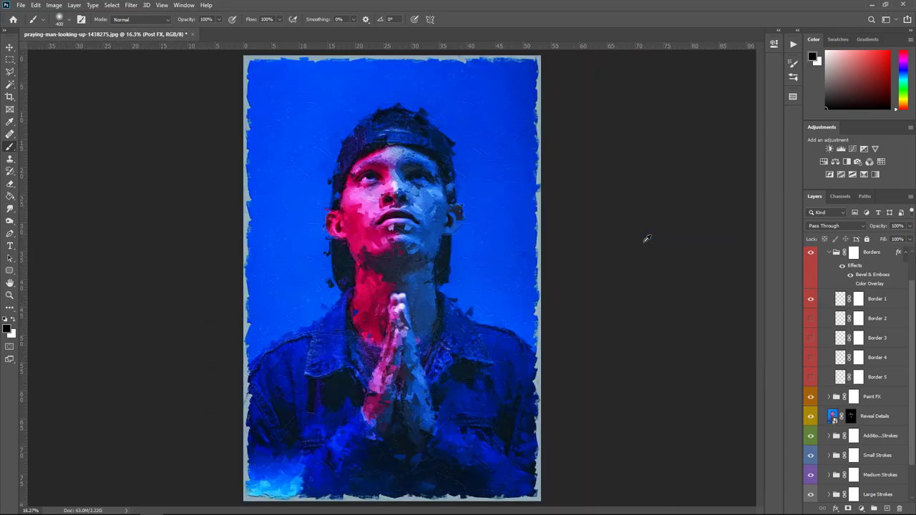
Step: Turn on the Border 2, Border 3, Border 4 and Border 5 layers to thicken the painted frame
left_click(811, 320)
left_click(811, 338)
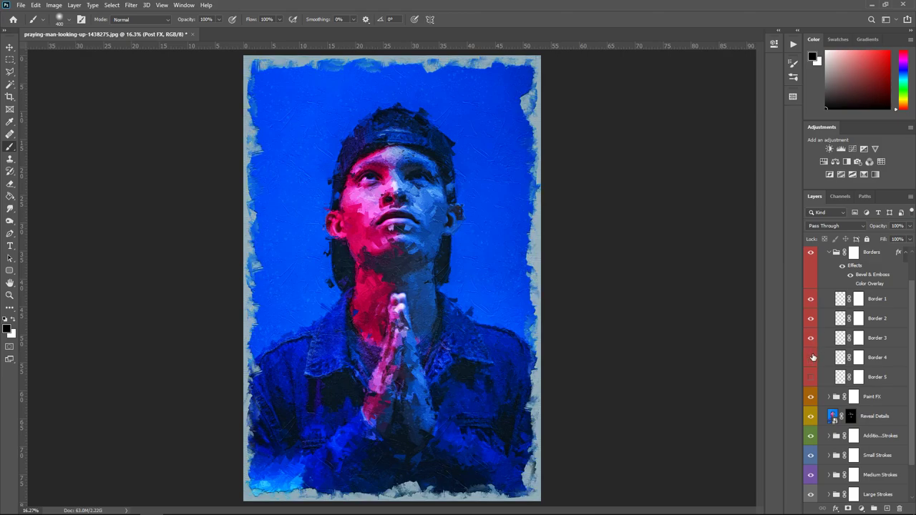
left_click(810, 360)
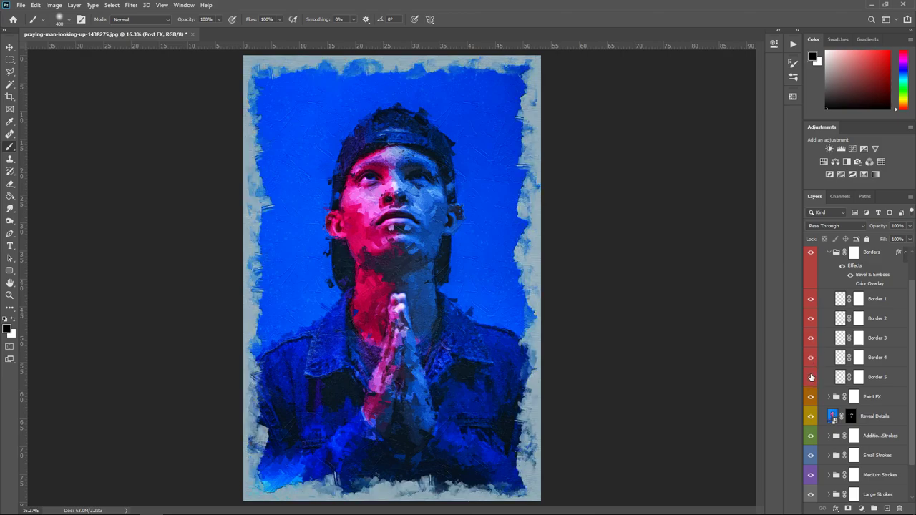
left_click(811, 377)
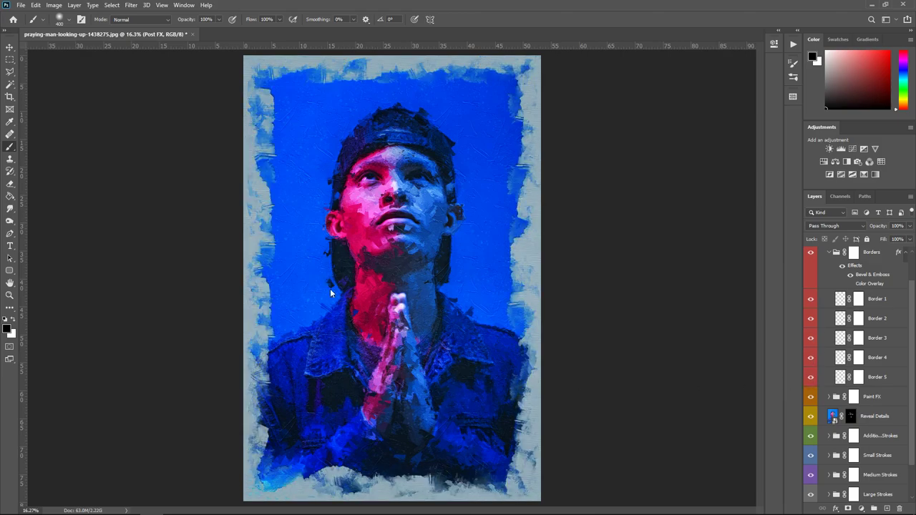
Step: Target the Border 5 layer mask and choose Painterly - Manual Brush 01 from the Painterly brushes for working on the frame's corner
left_click(860, 380)
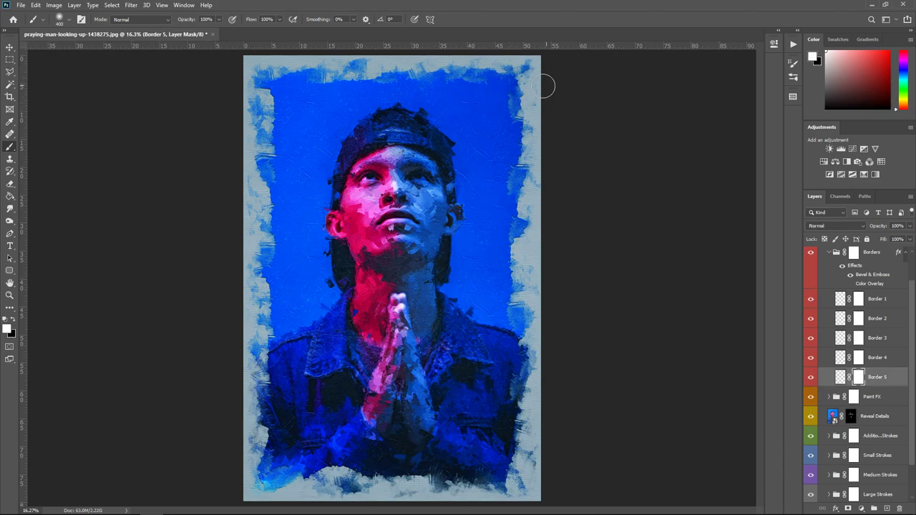
scroll(531, 65, "up", 5)
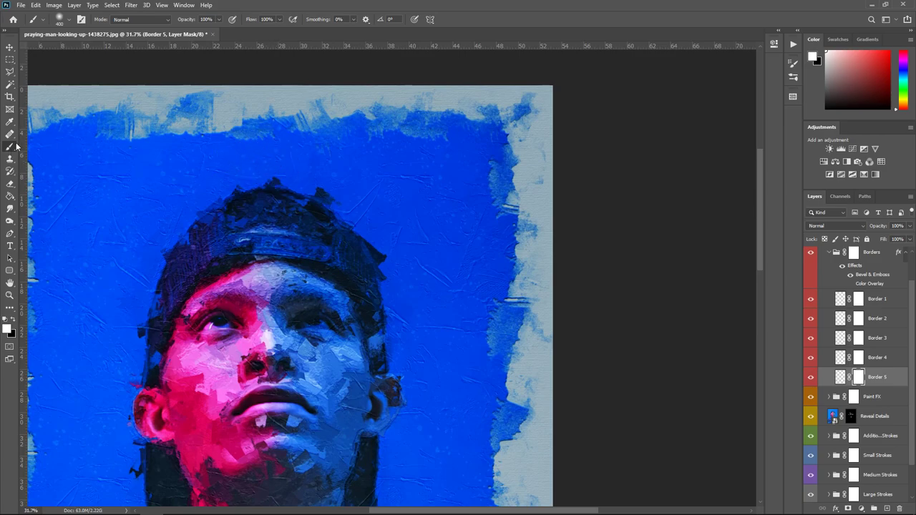
left_click(70, 20)
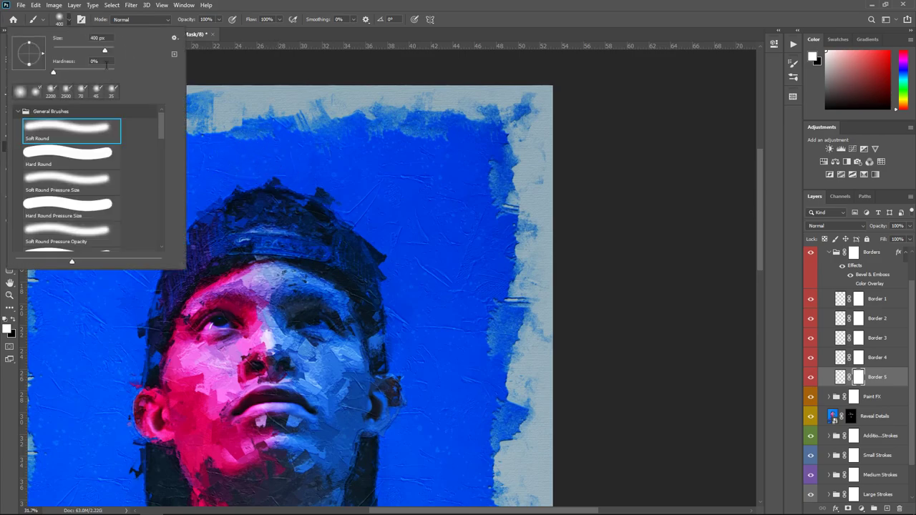
left_click(22, 112)
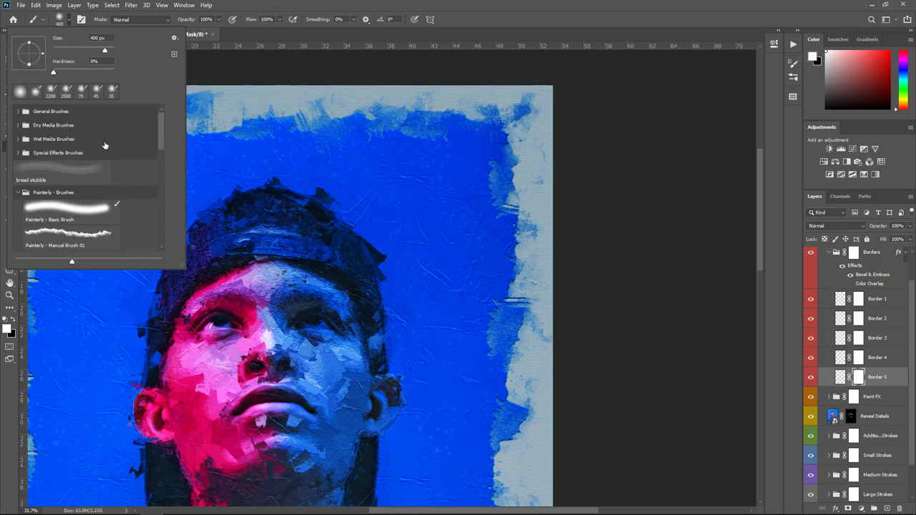
scroll(100, 152, "down", 1)
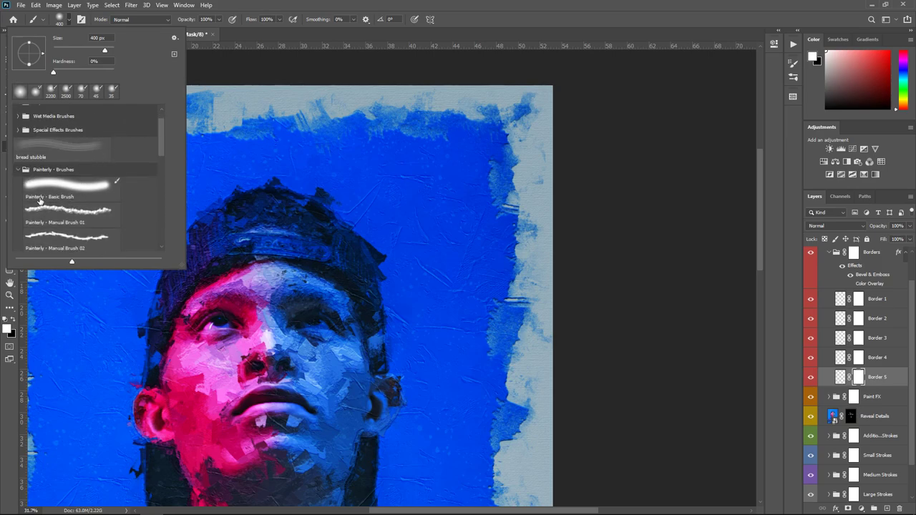
scroll(40, 202, "down", 1)
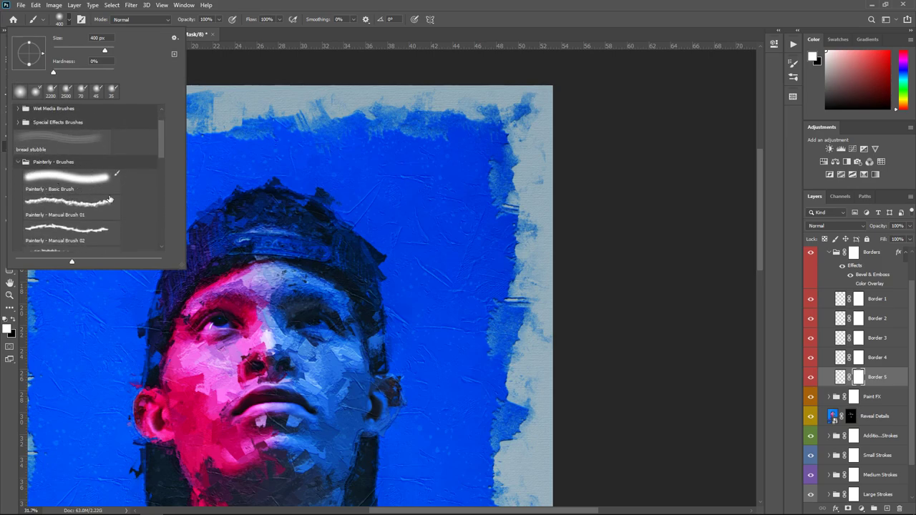
left_click(74, 209)
left_click(558, 128)
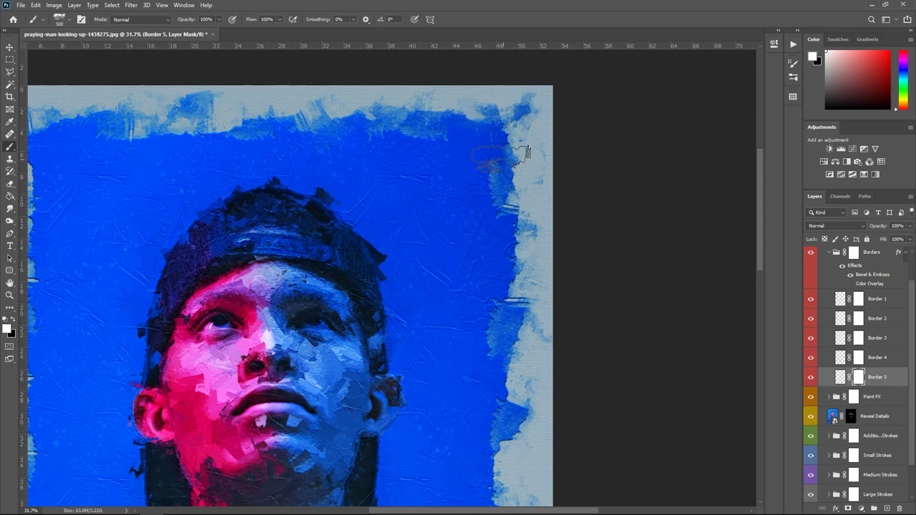
Step: Add a new empty layer above Border 1 in the Borders group
left_click(7, 328)
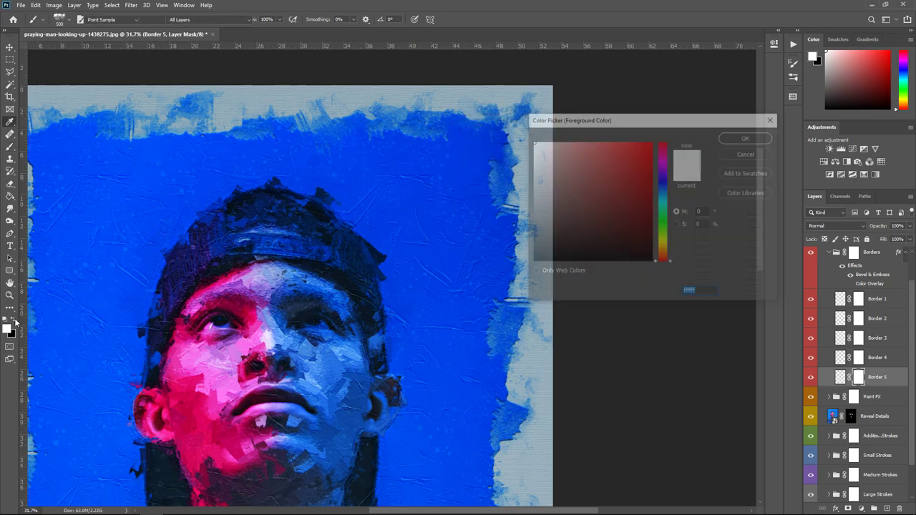
left_click(744, 138)
left_click(886, 273)
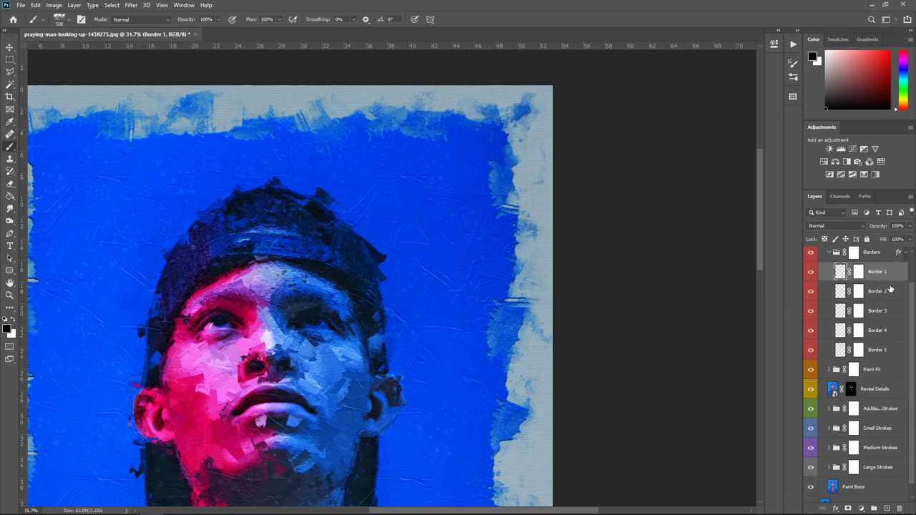
left_click(888, 508)
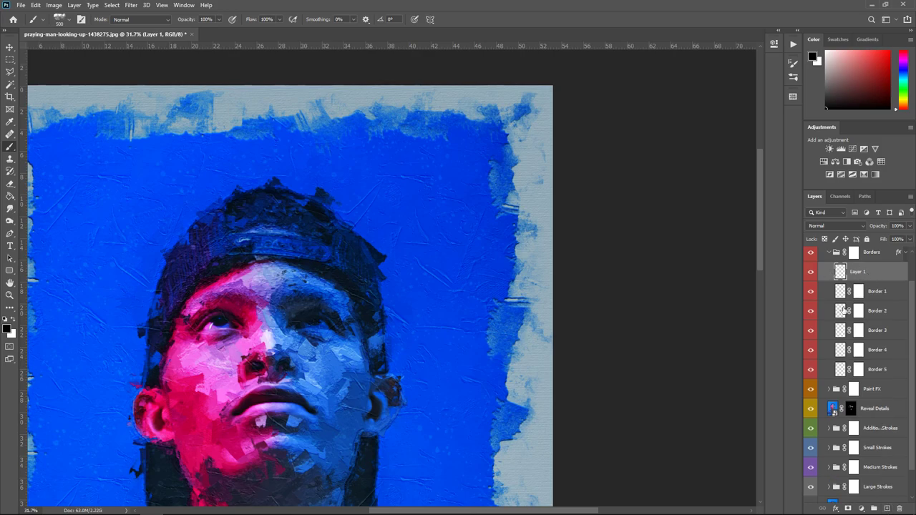
Step: Show the effects of the Borders group and turn on its Color Overlay
scroll(858, 322, "up", 2)
left_click(853, 287)
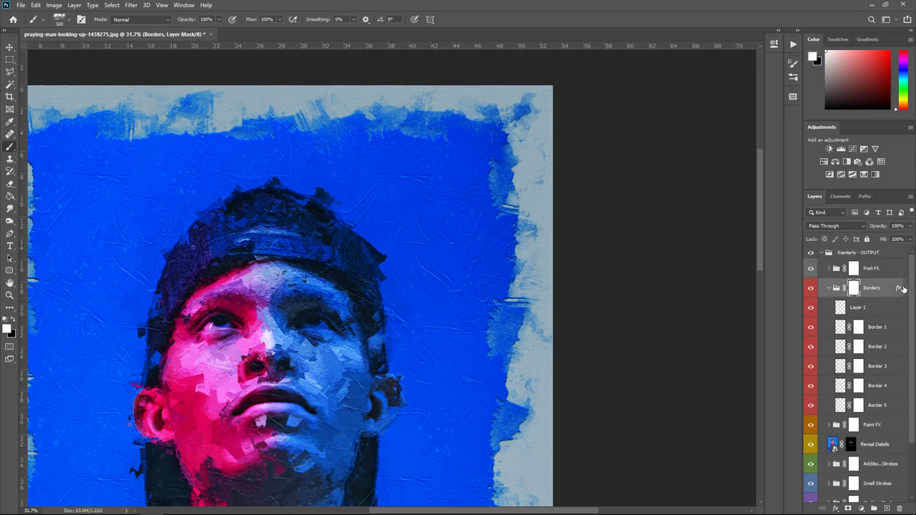
left_click(906, 289)
left_click(851, 320)
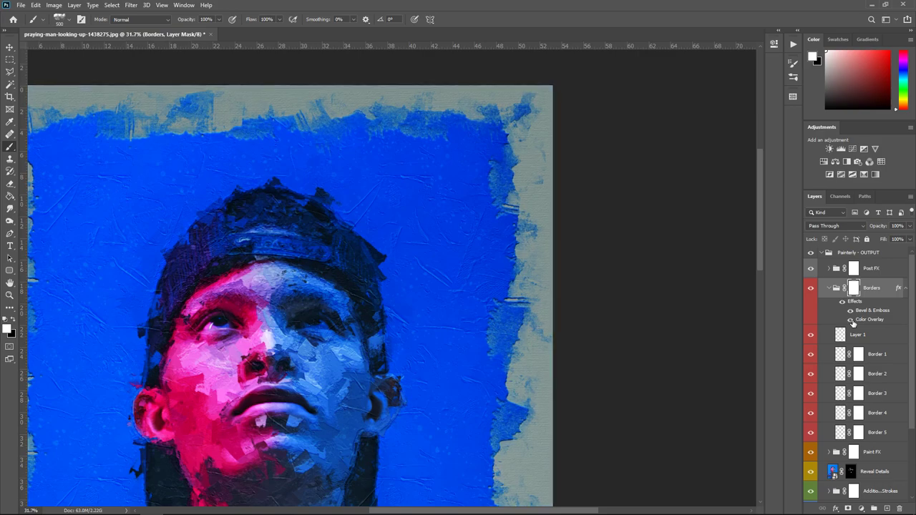
Step: Set the Borders group's Color Overlay colour to white (ffffff) in its layer style
right_click(879, 279)
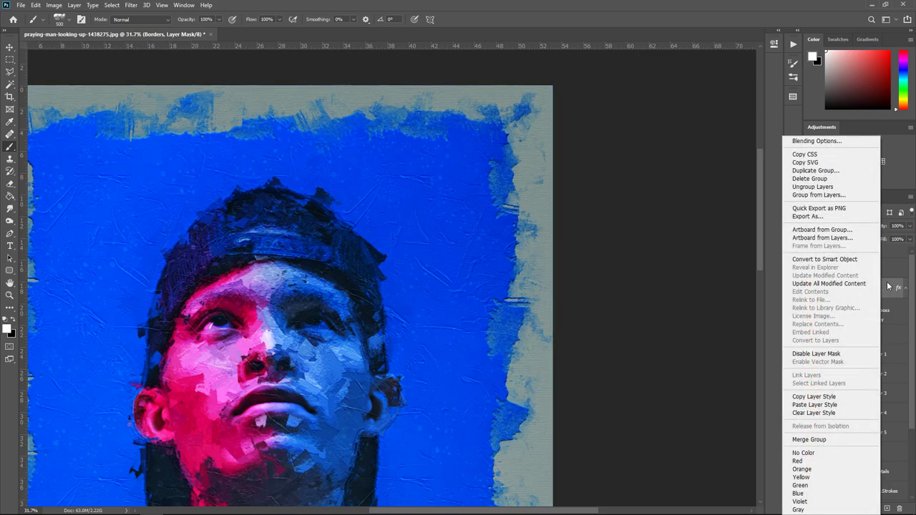
left_click(803, 143)
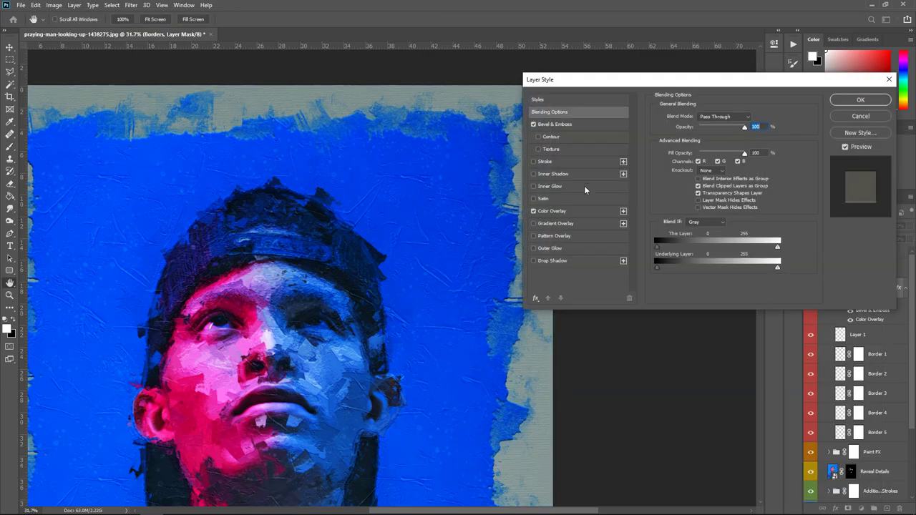
left_click(549, 211)
left_click_drag(618, 84, 719, 72)
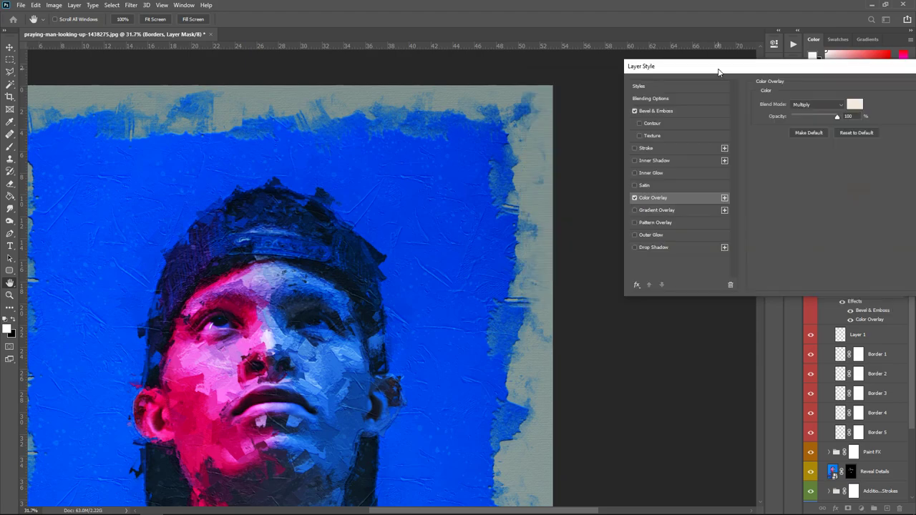
left_click_drag(782, 75, 748, 61)
left_click(818, 96)
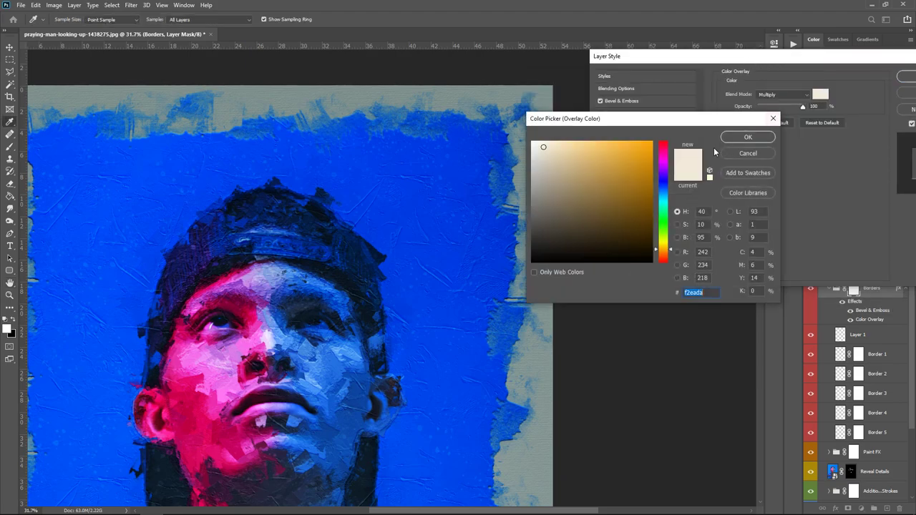
type("ffffff")
left_click(772, 118)
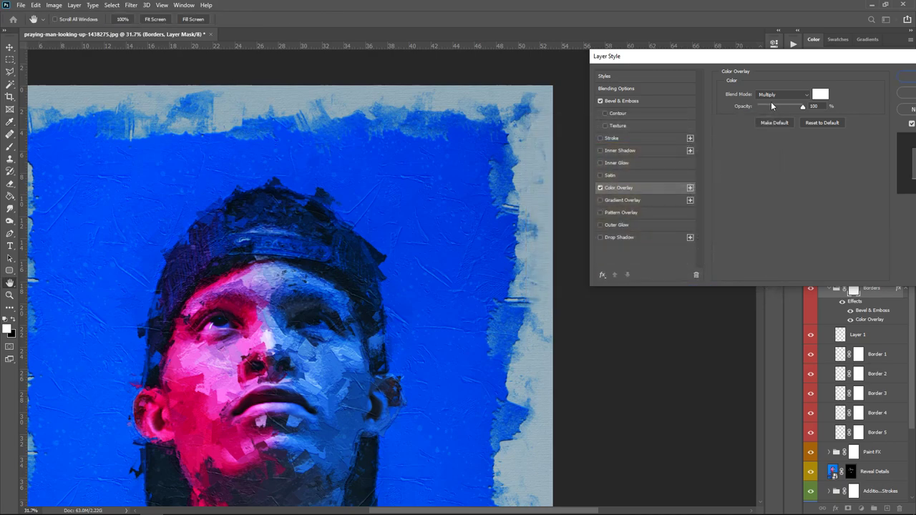
Step: Switch the Color Overlay's blend mode to Normal and apply the layer style to the Borders group
left_click(768, 99)
left_click(768, 98)
left_click(763, 98)
left_click(762, 103)
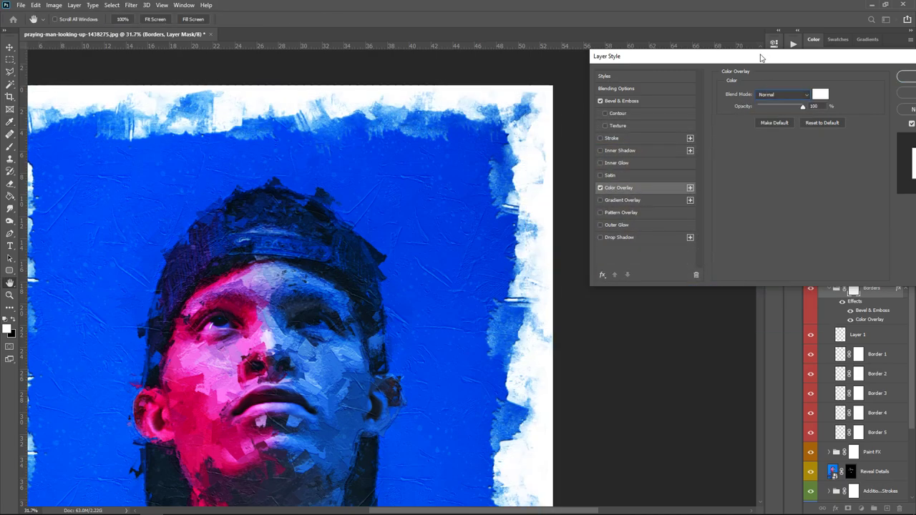
left_click_drag(761, 58, 754, 56)
left_click(871, 71)
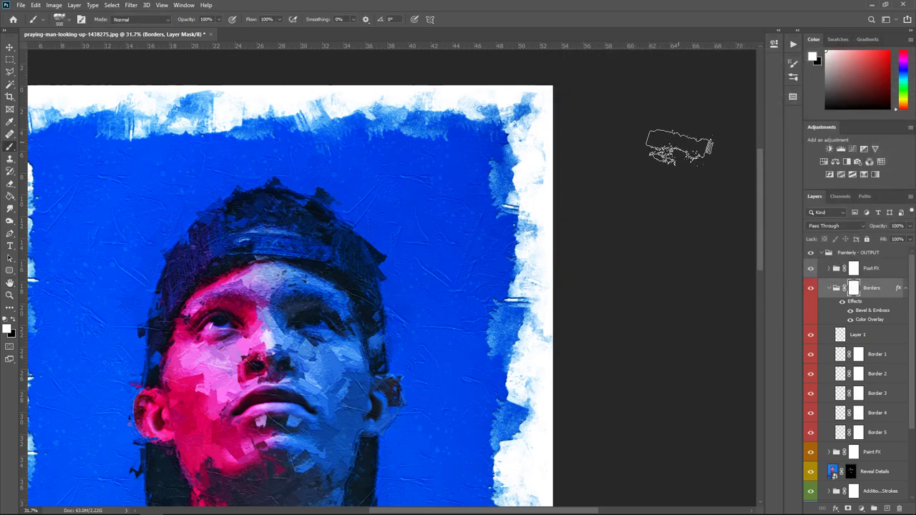
Step: Paint white brush strokes on Layer 1 to fill out the frame's upper-right corner
left_click(871, 340)
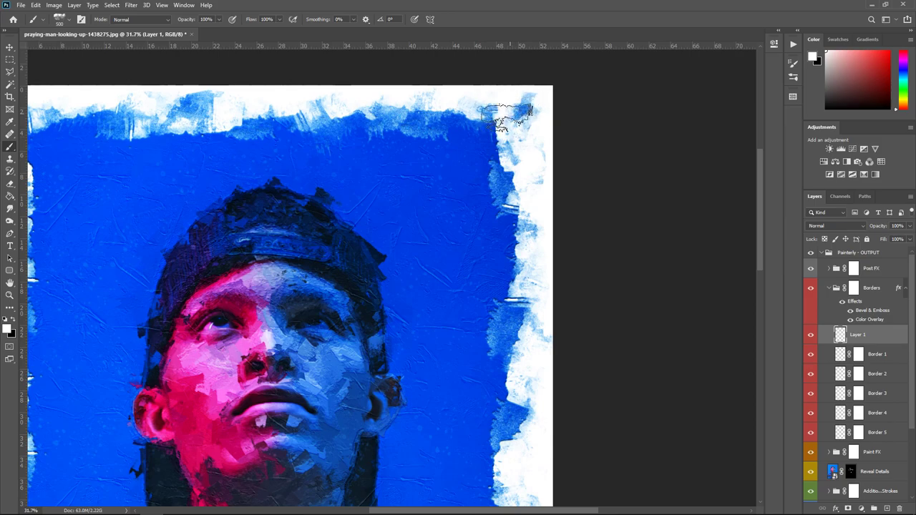
mouse_move(474, 101)
left_mouse_down()
mouse_move(446, 95)
mouse_move(496, 133)
mouse_move(538, 210)
mouse_move(568, 201)
left_mouse_up()
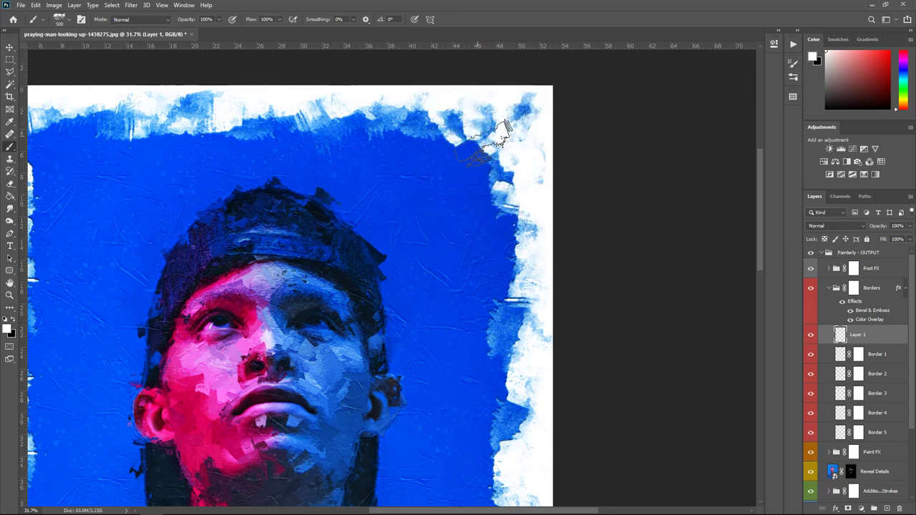
mouse_move(473, 153)
left_mouse_down()
mouse_move(408, 95)
mouse_move(476, 120)
mouse_move(502, 106)
mouse_move(530, 106)
left_mouse_up()
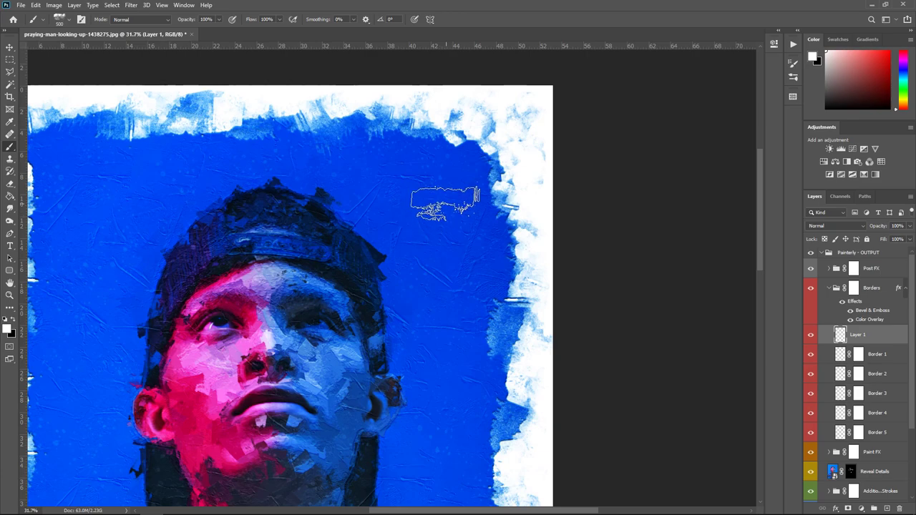
Step: Rotate the brush tip back and forth in 15° steps and return its angle to 0°
key("shift")
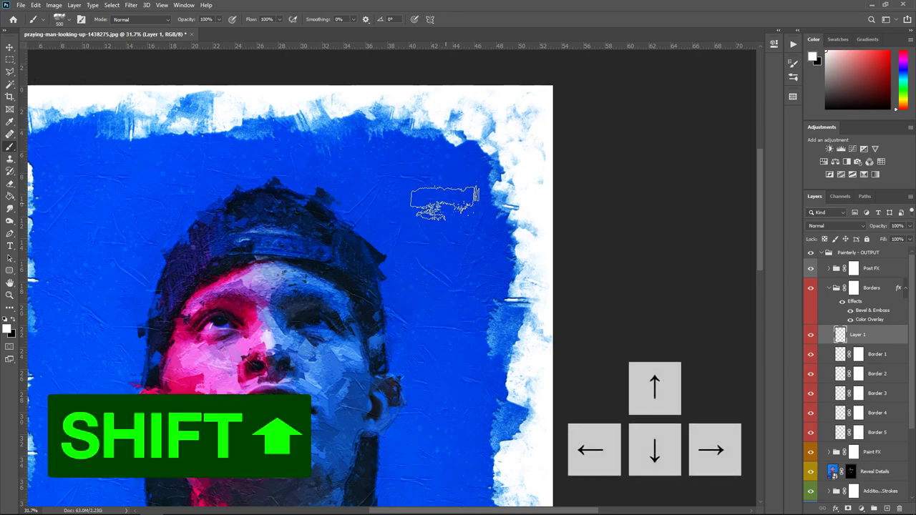
key("shift+Right")
key("shift+Left")
key("shift+Left")
key("shift+Left")
key("shift+Left")
key("shift+Right")
key("shift+Right")
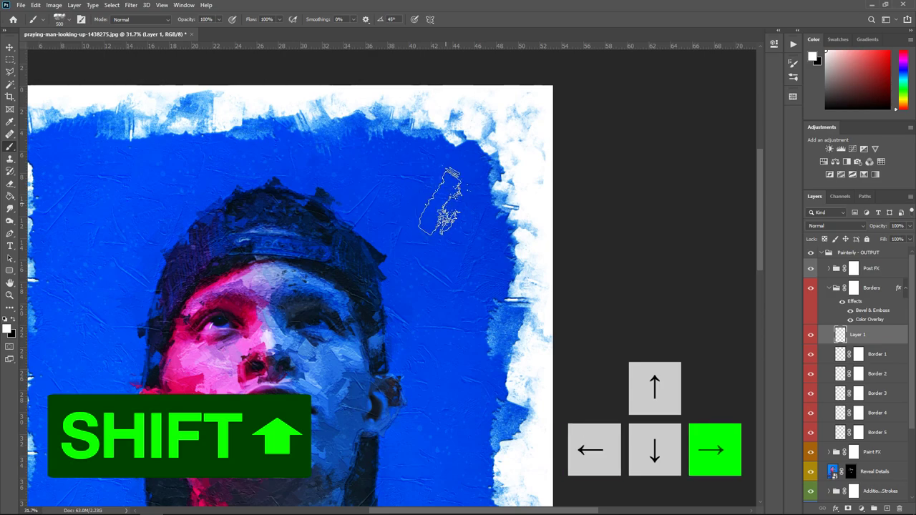
key("shift+Right")
key("shift+Left")
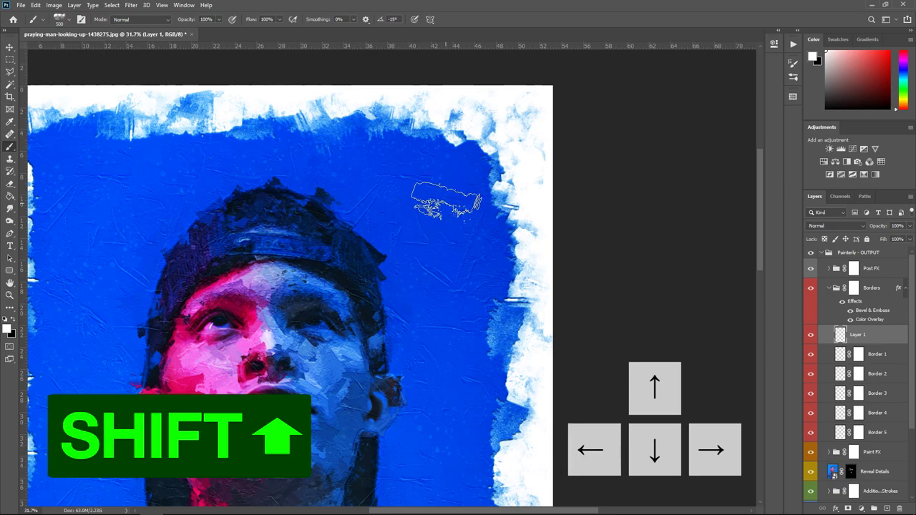
key("shift+Left")
key("shift+Left")
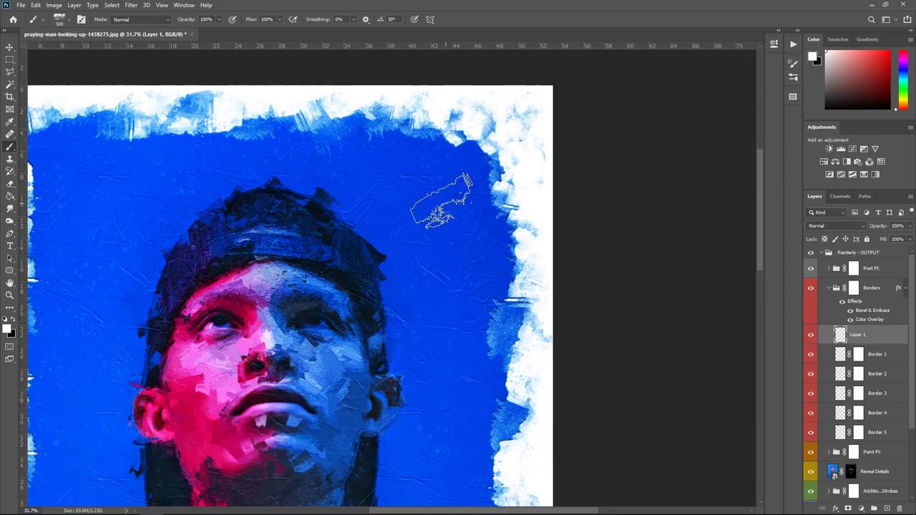
key("shift+Right")
key("shift+Right")
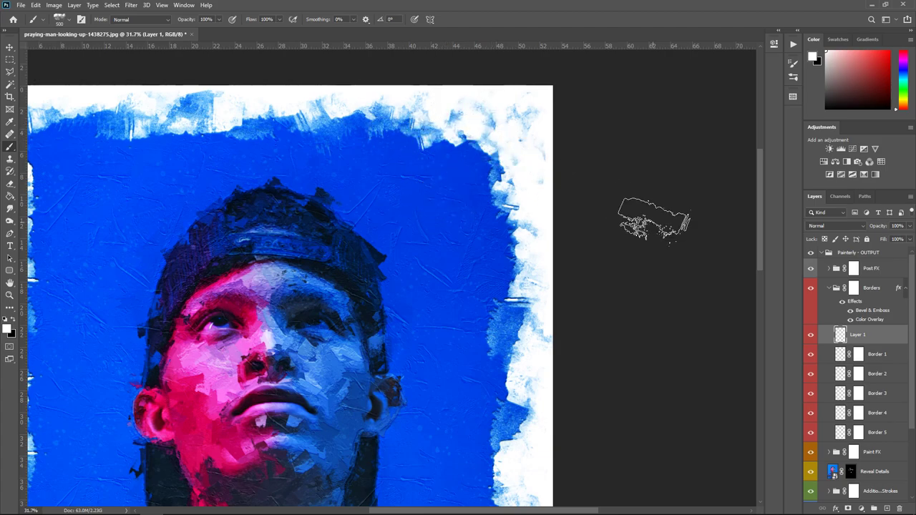
Step: Delete the hand-painted Layer 1 from the Borders group
left_click(885, 355)
left_click(887, 342)
key("Delete")
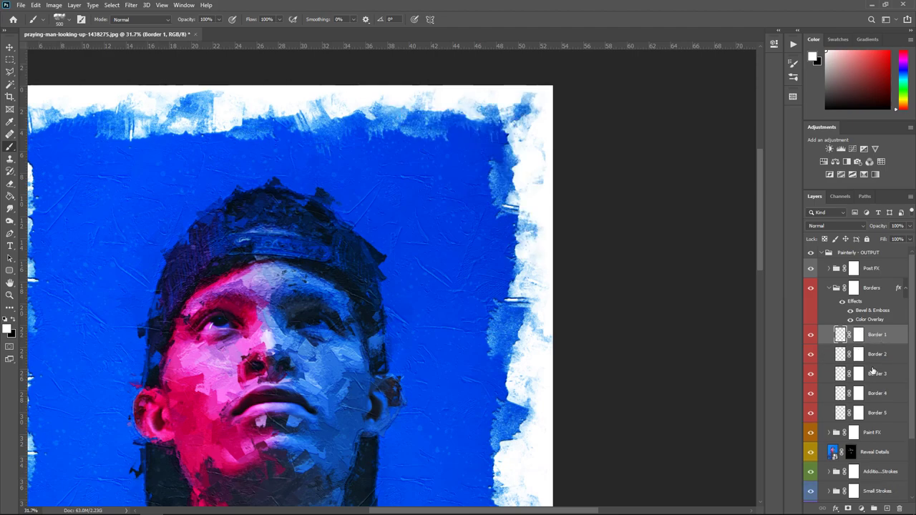
Step: Hide the Border 5 and Border 4 layers to compare the thinner frame, and turn both back on
scroll(491, 337, "down", 1)
scroll(527, 317, "down", 2)
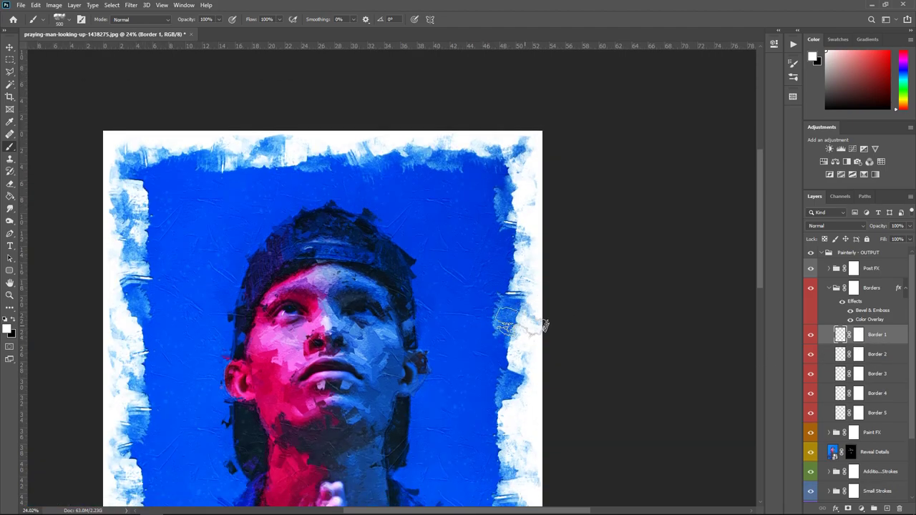
left_click(812, 414)
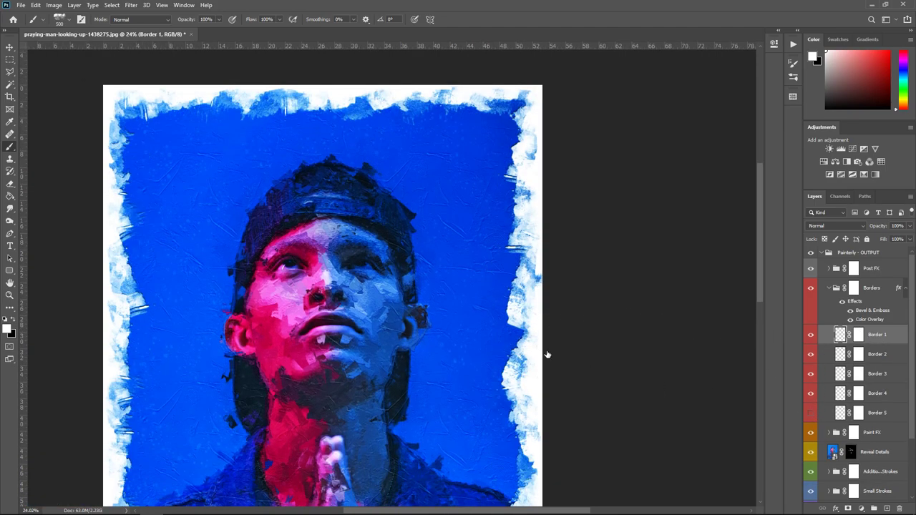
left_click(811, 394)
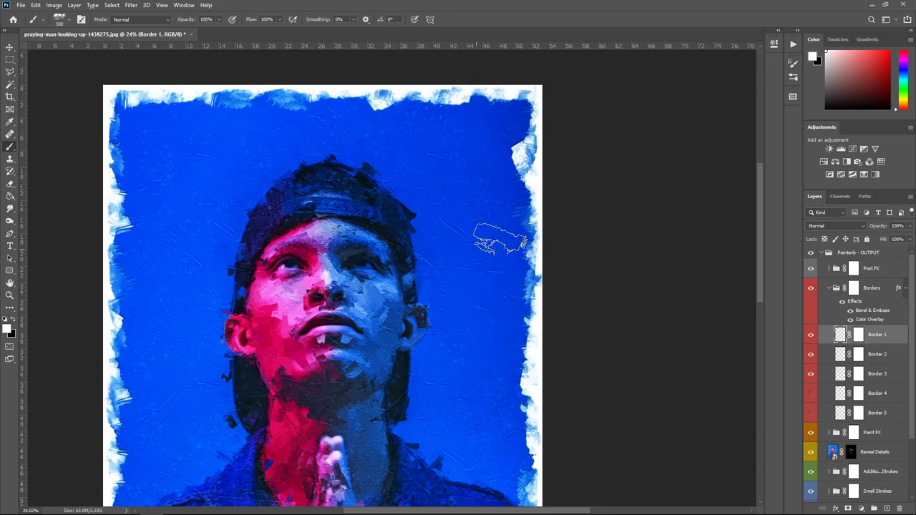
scroll(577, 297, "down", 1)
scroll(529, 300, "down", 1)
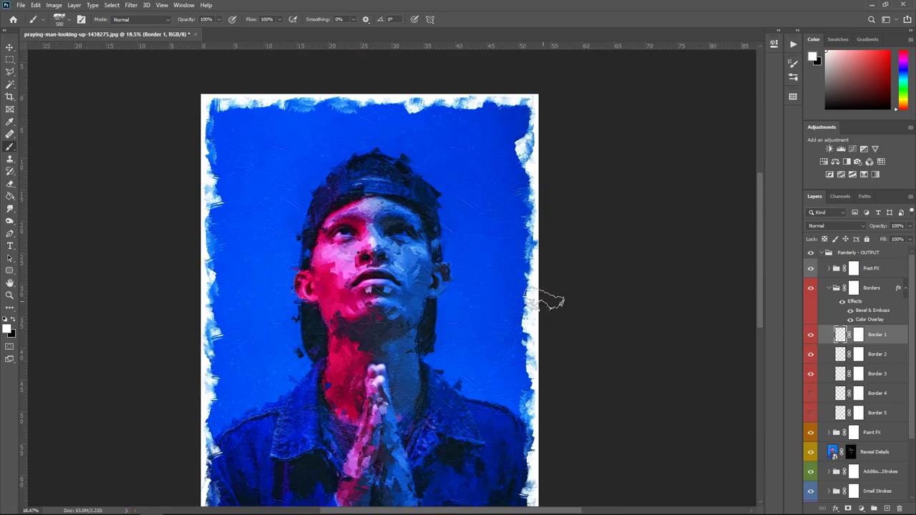
scroll(513, 103, "up", 2)
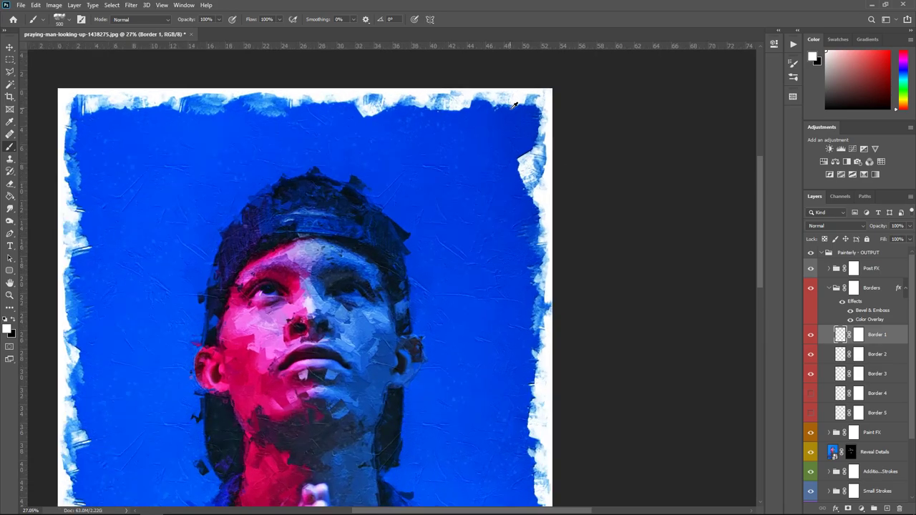
left_click(811, 393)
left_click(811, 413)
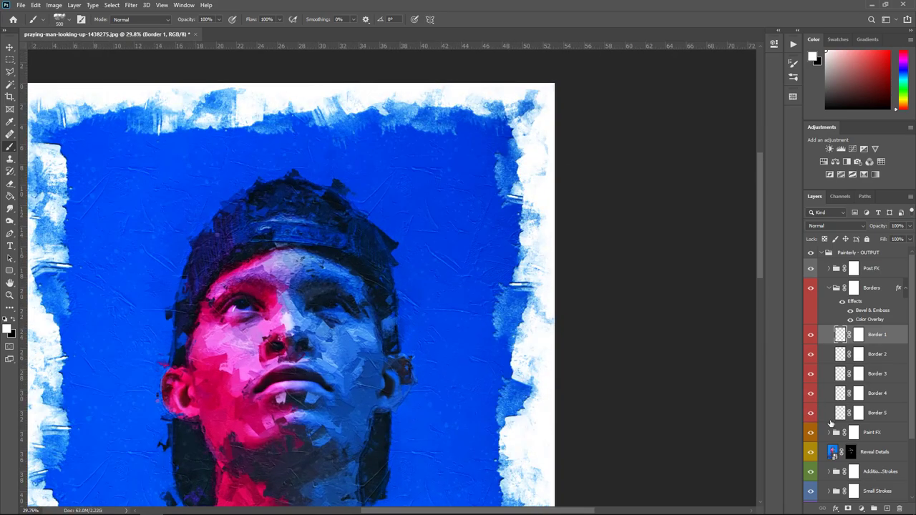
Step: Target the Border 5 layer mask and choose the Painterly - Basic Brush preset
scroll(494, 172, "up", 2)
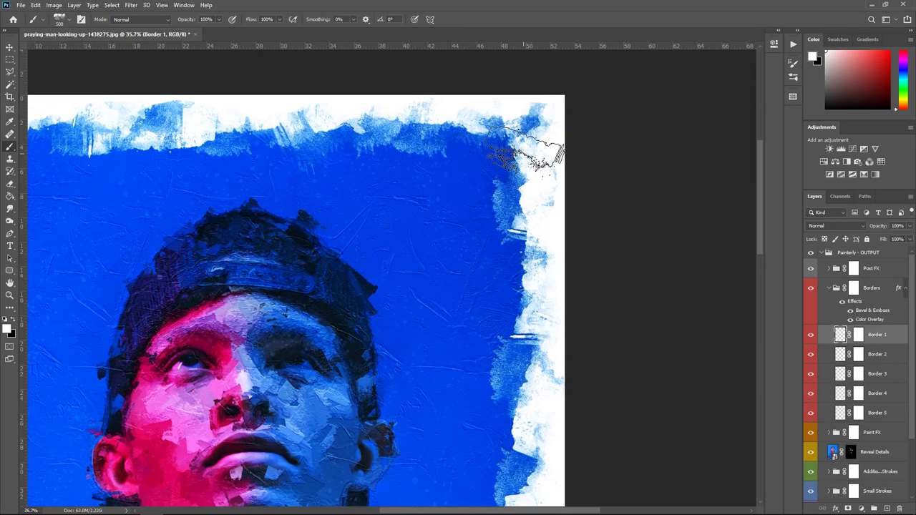
left_click(858, 412)
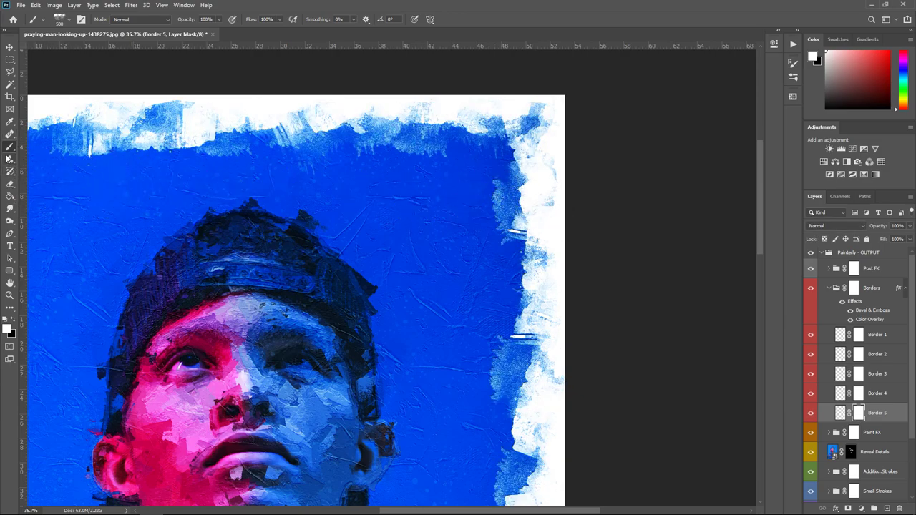
left_click(69, 21)
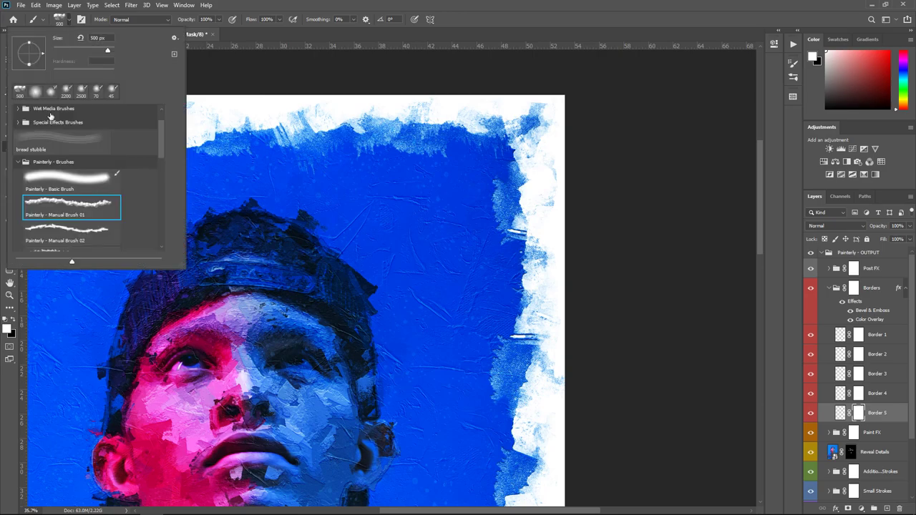
scroll(99, 174, "up", 1)
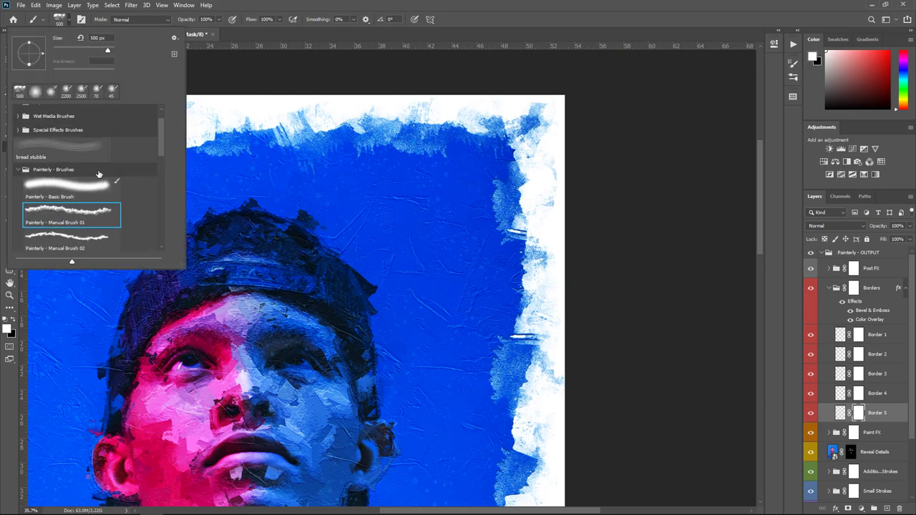
left_click(66, 188)
left_click(452, 19)
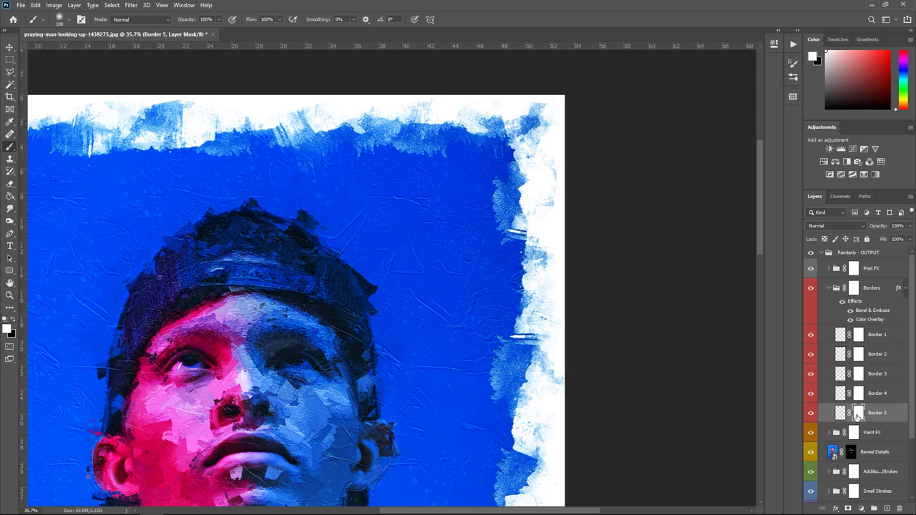
Step: Enlarge the brush to 300 px and paint black on the Border 5 mask to hide the rough strokes near the upper-right corner
left_click(13, 321)
key("bracketright")
key("bracketright")
key("bracketright")
key("bracketright")
key("bracketright")
key("bracketright")
mouse_move(495, 198)
left_mouse_down()
mouse_move(471, 196)
mouse_move(503, 177)
left_mouse_up()
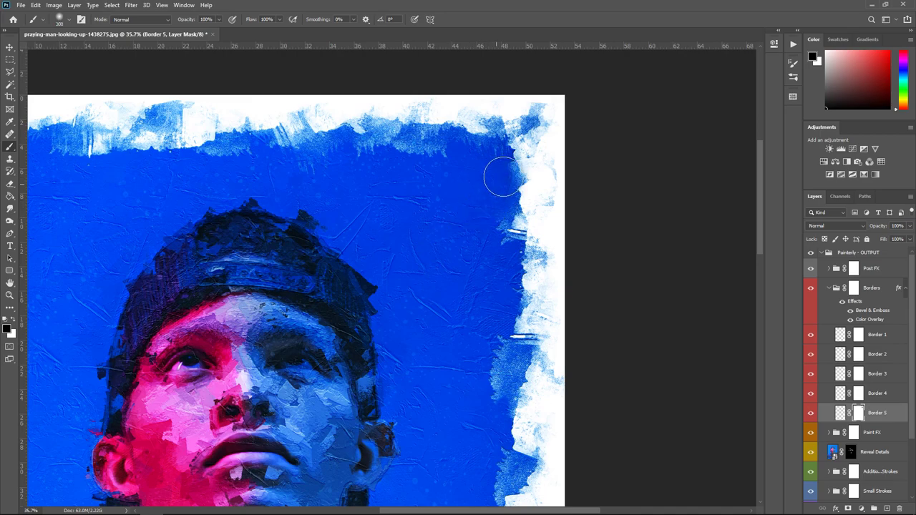
Step: Choose the Painterly - Manual Brush 01 preset and paint black on the Border 5 mask to hide more rough strokes along the right-hand border
left_click(48, 20)
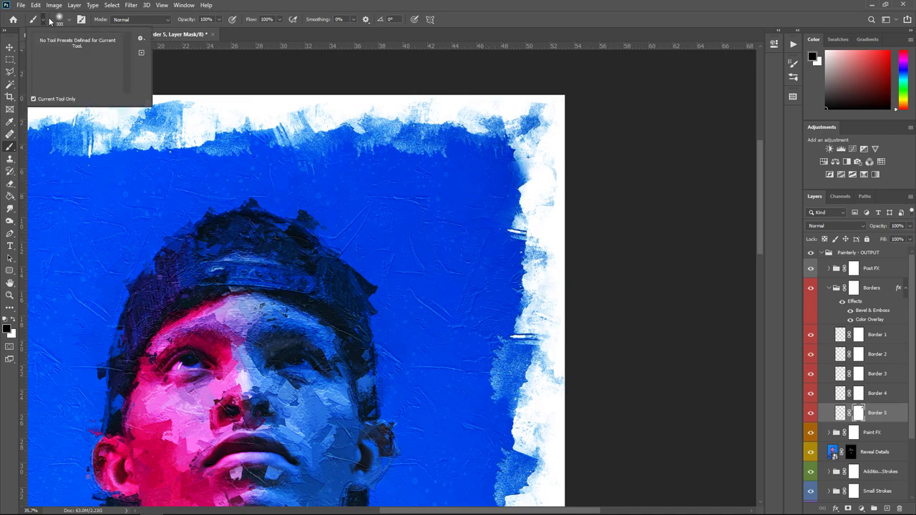
left_click(70, 23)
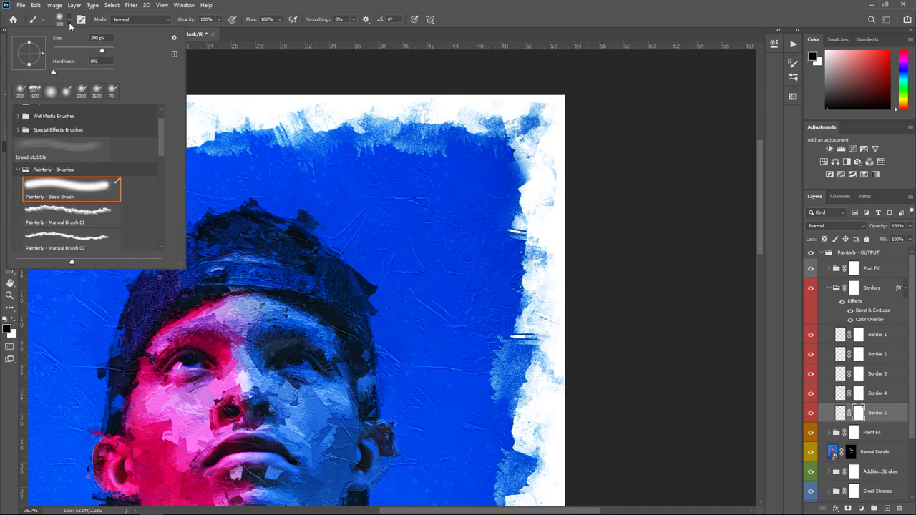
left_click(71, 212)
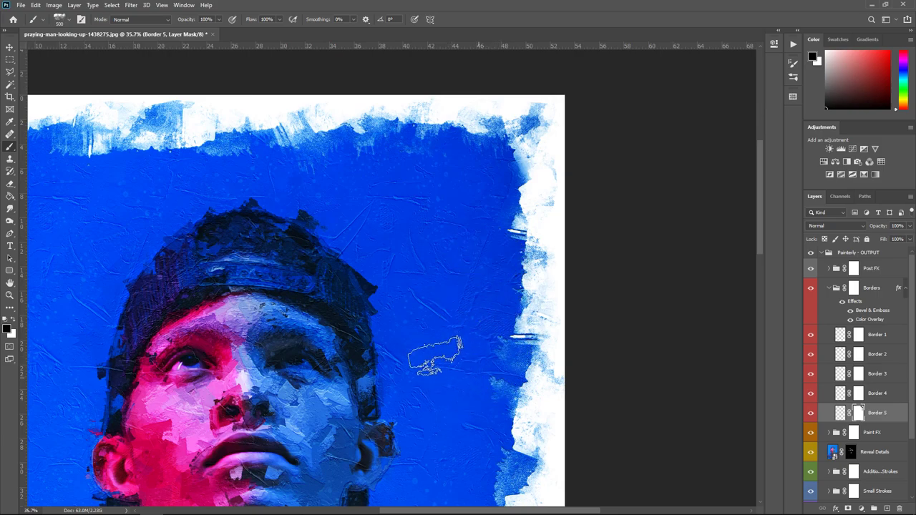
scroll(458, 336, "down", 5)
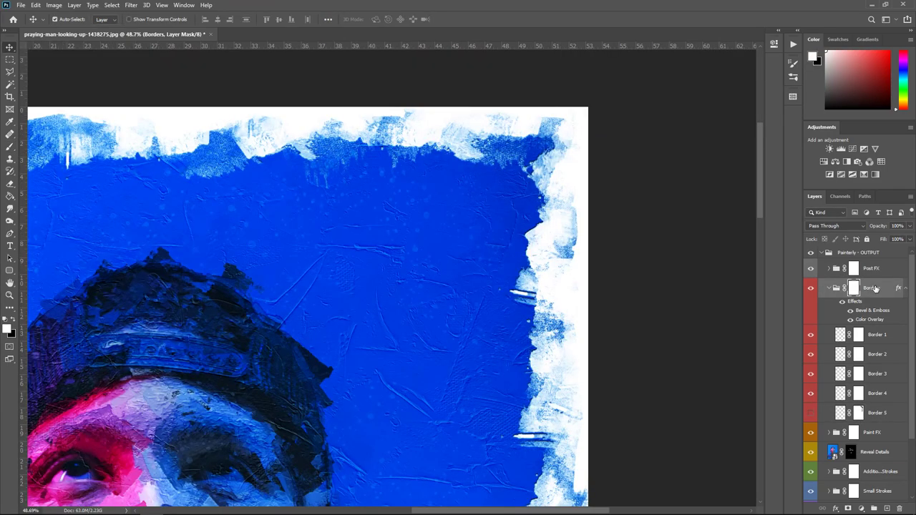
Step: Switch the Bevel & Emboss effect of the Borders group off and back on in its Blending Options to compare the look
right_click(874, 288)
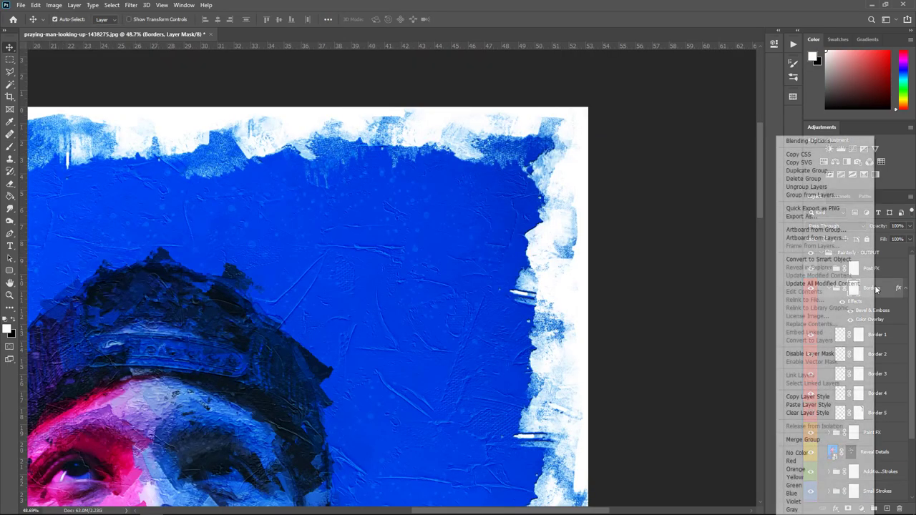
left_click(813, 142)
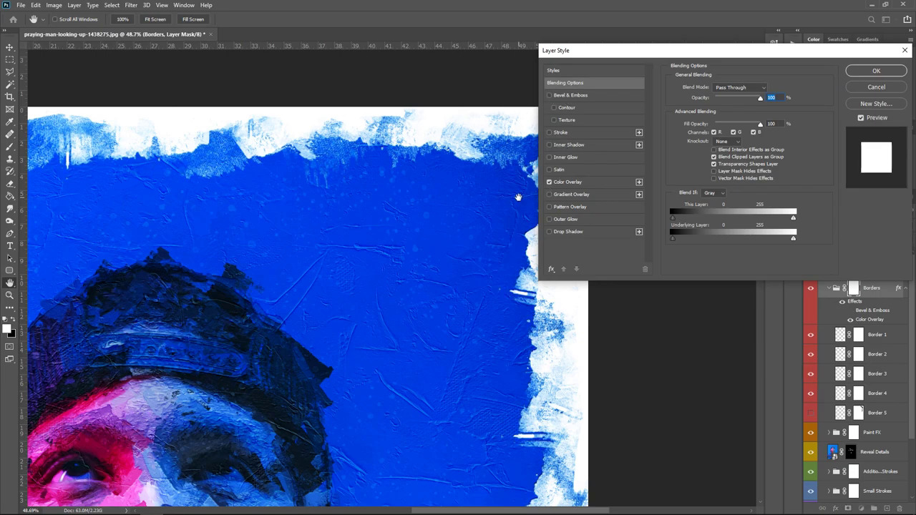
left_click(548, 98)
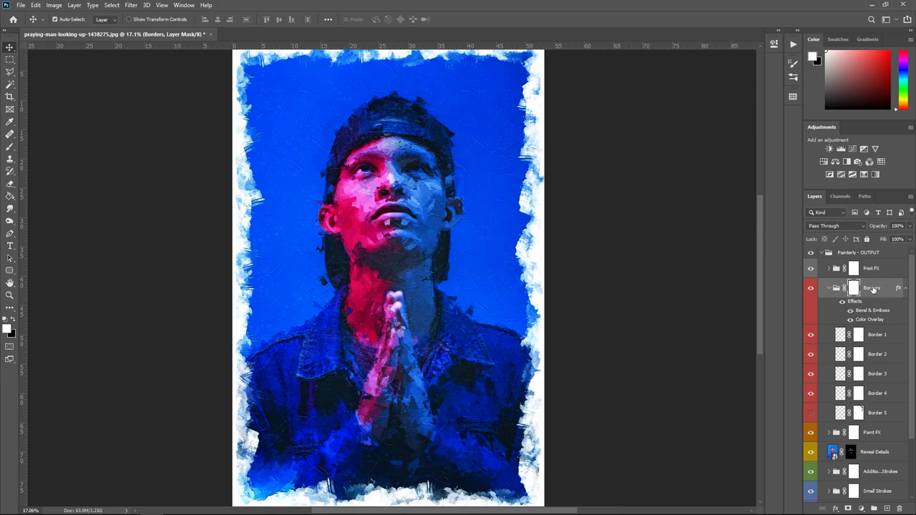
Step: Collapse the Borders group with its effects and expand the Paint FX group
left_click(906, 290)
left_click(833, 289)
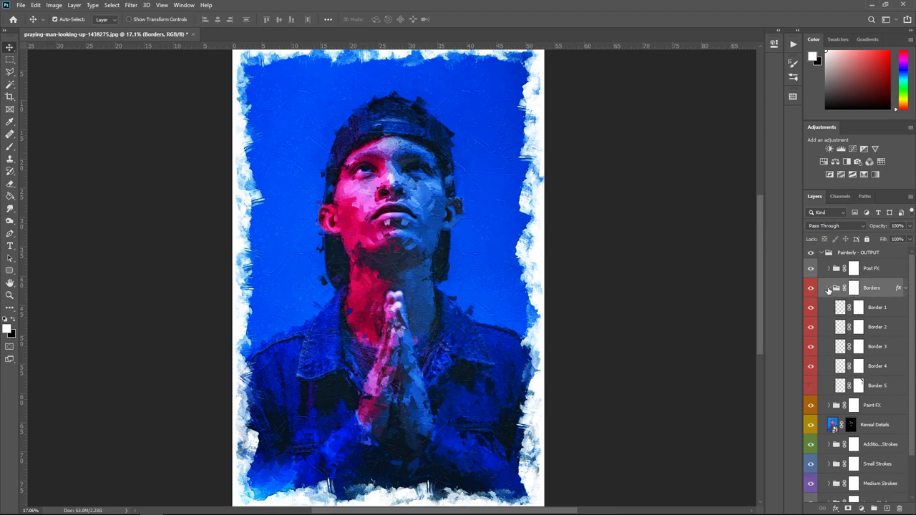
left_click(828, 289)
left_click(872, 308)
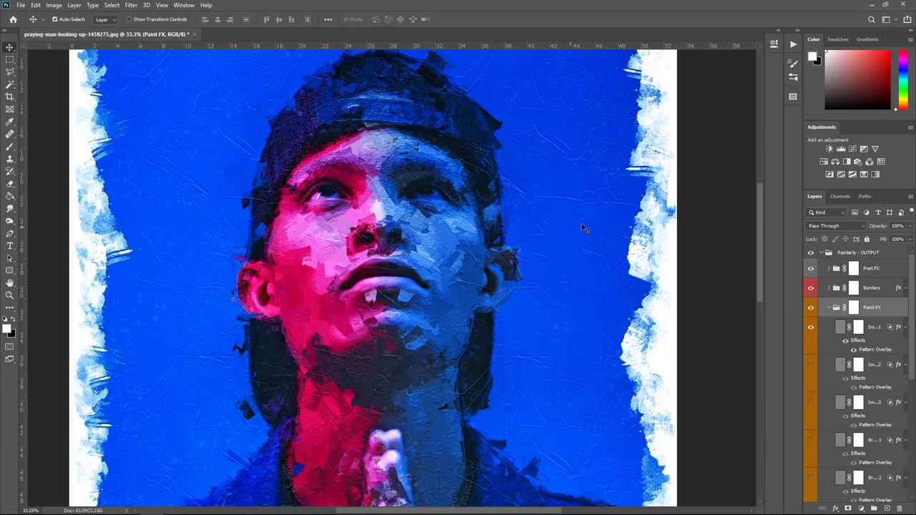
Step: Preview the Impasto 2 and Impasto 3 textures in the Paint FX group and hide both again
scroll(595, 136, "up", 2)
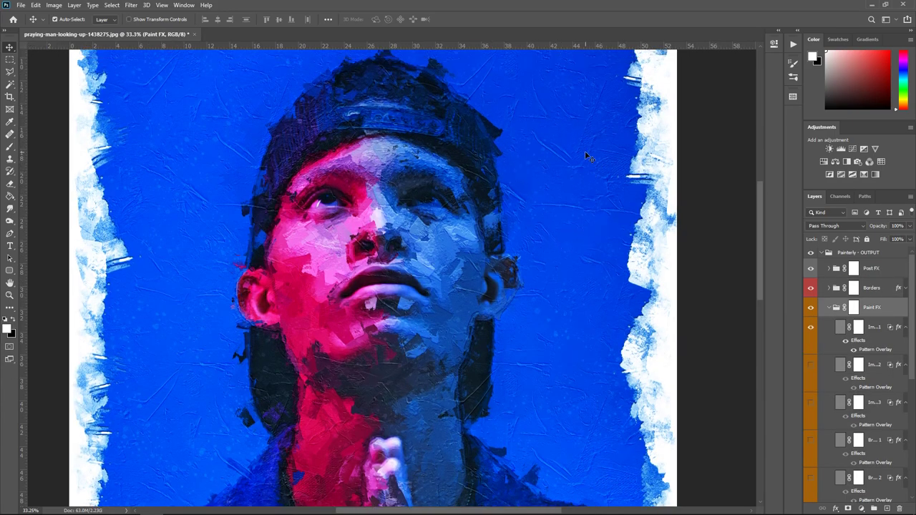
scroll(609, 315, "down", 3)
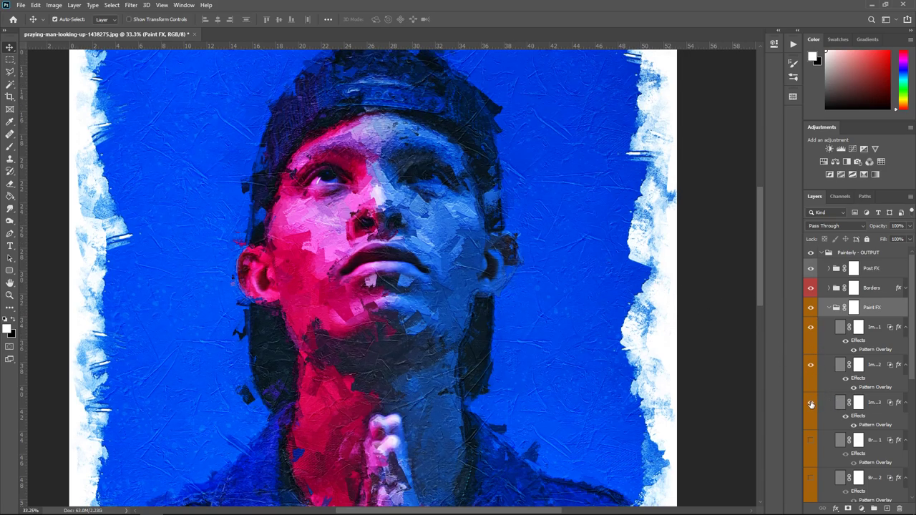
left_click(811, 366)
scroll(814, 432, "down", 2)
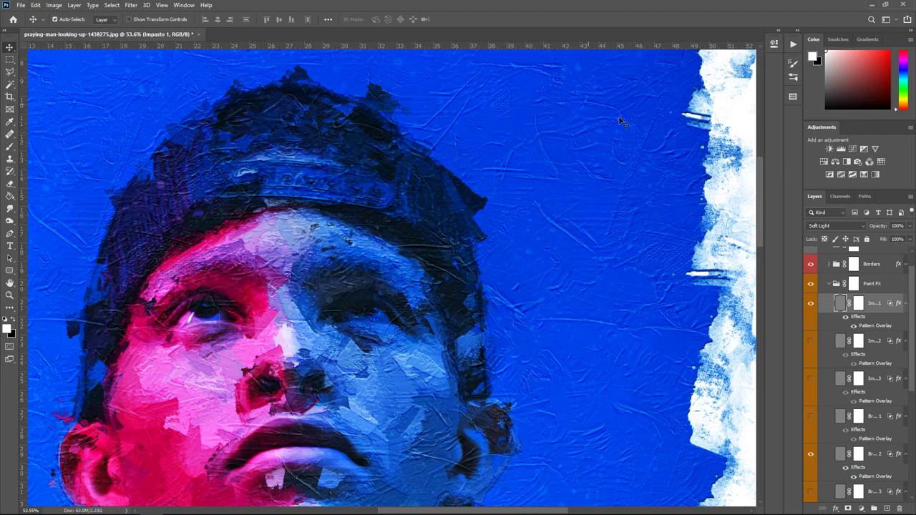
Step: Choose a soft round brush from the General Brushes set and reduce its size to 200 px
left_click(9, 152)
left_click(67, 26)
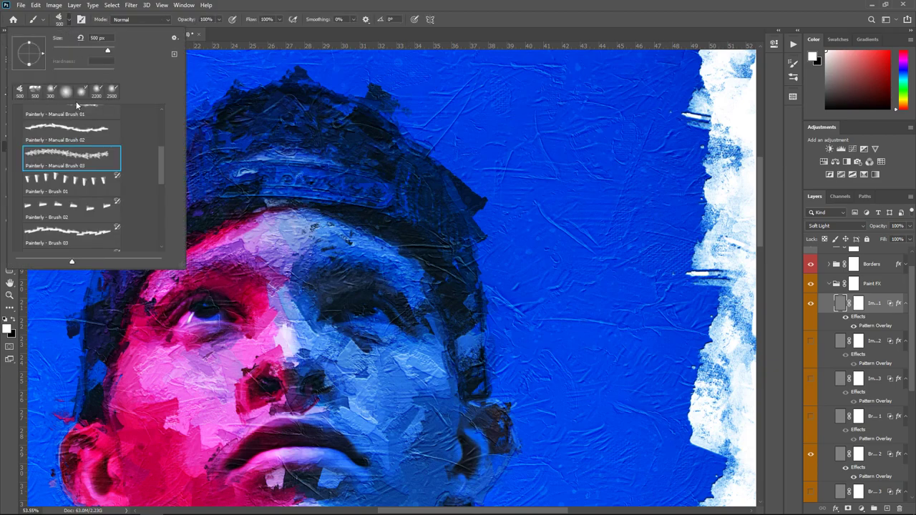
left_click_drag(164, 154, 171, 108)
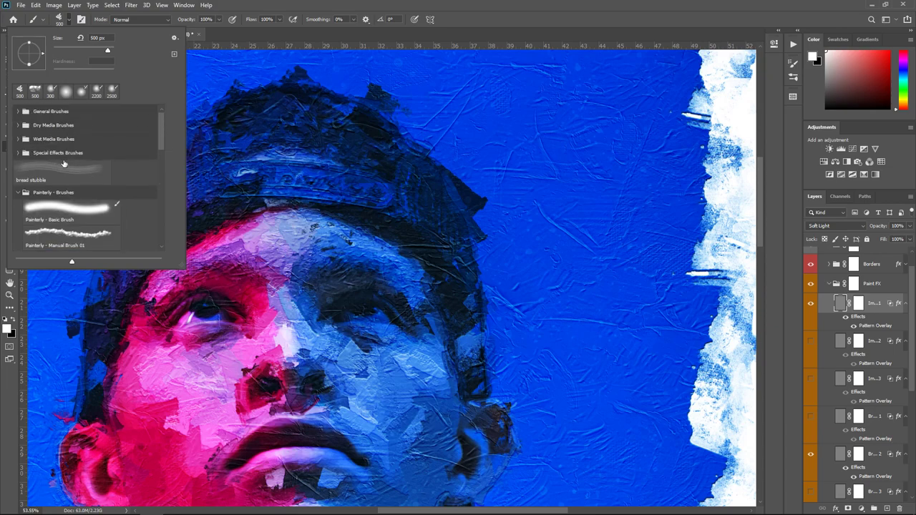
left_click(15, 197)
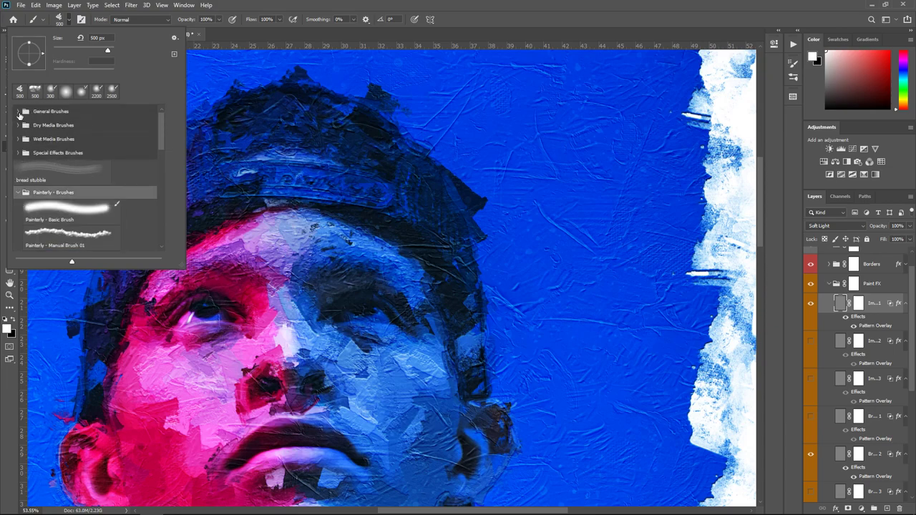
left_click(18, 112)
left_click(66, 132)
key("Return")
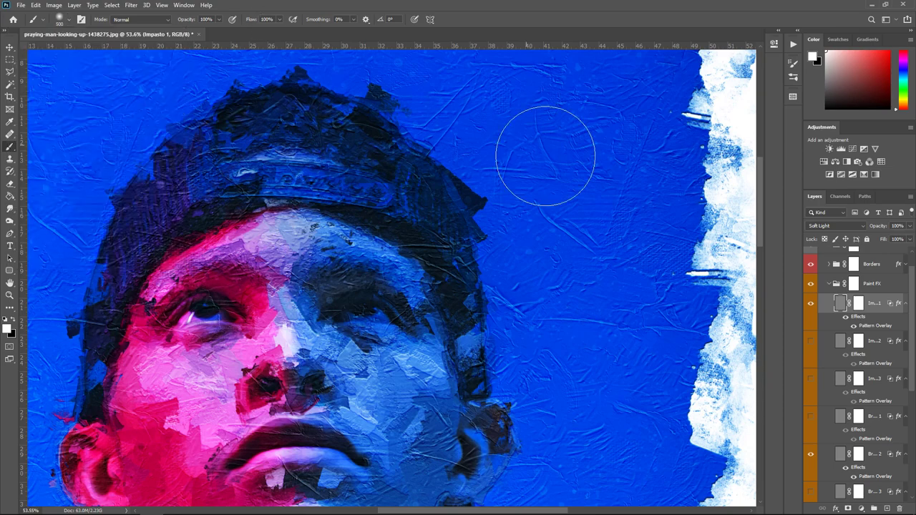
key("bracketleft")
key("bracketleft")
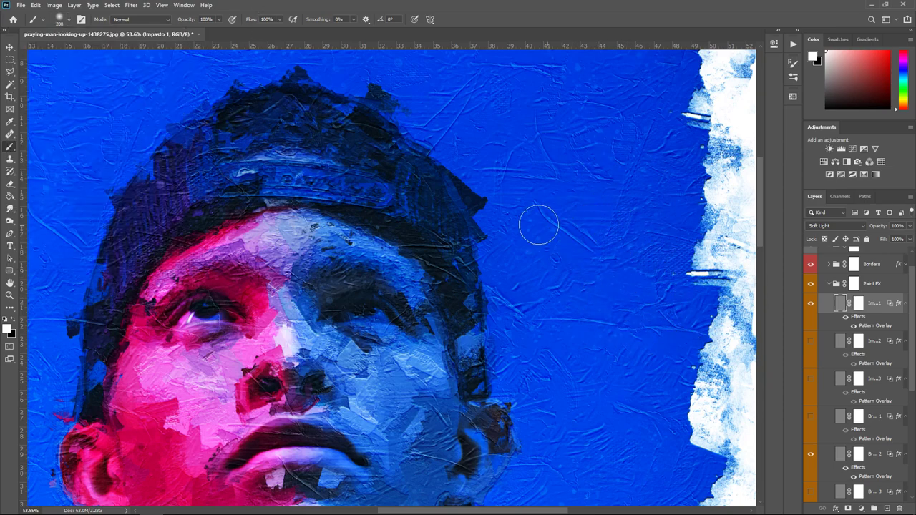
Step: Target the Impasto 1 layer mask and paint black over the background beside the cap and over the blue-lit eye to hide the texture there
left_click(859, 307)
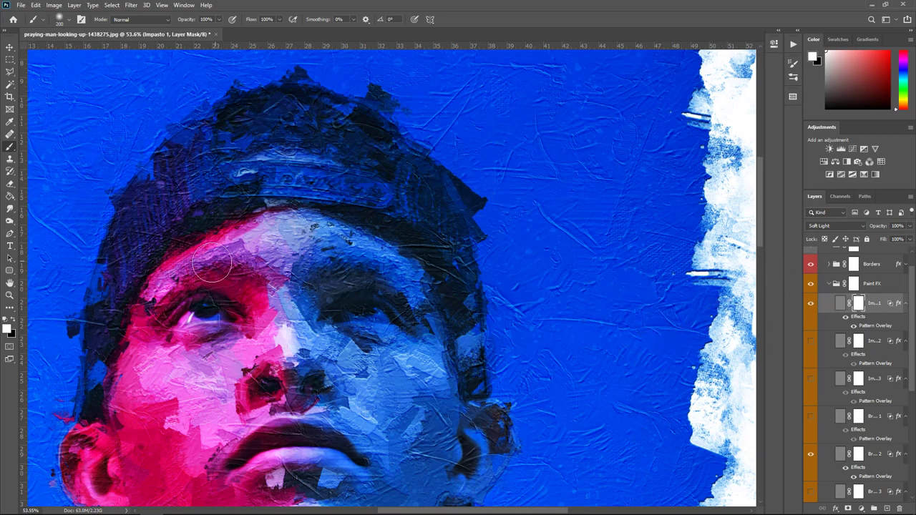
left_click(14, 322)
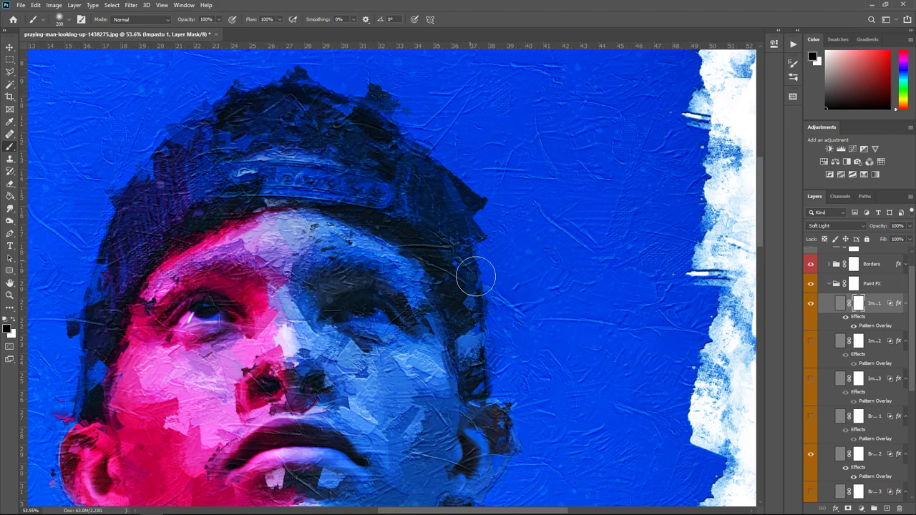
scroll(522, 250, "down", 1)
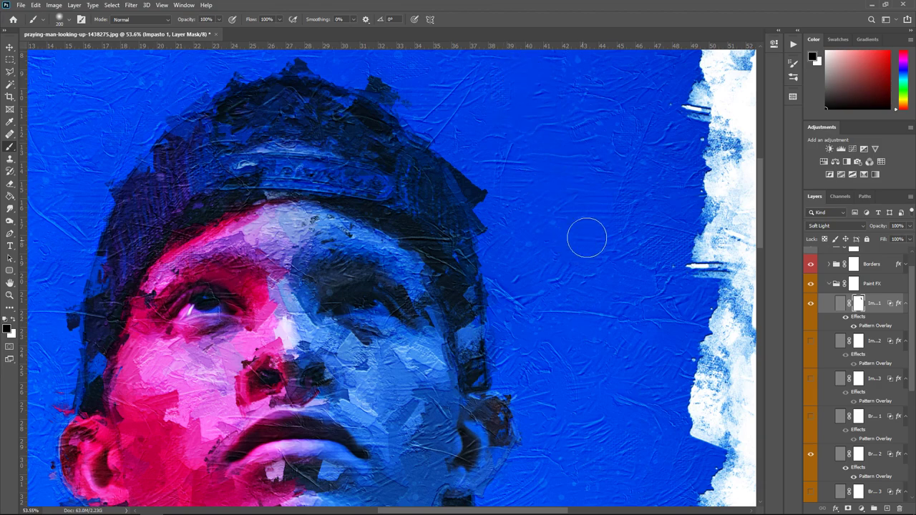
scroll(606, 215, "up", 3)
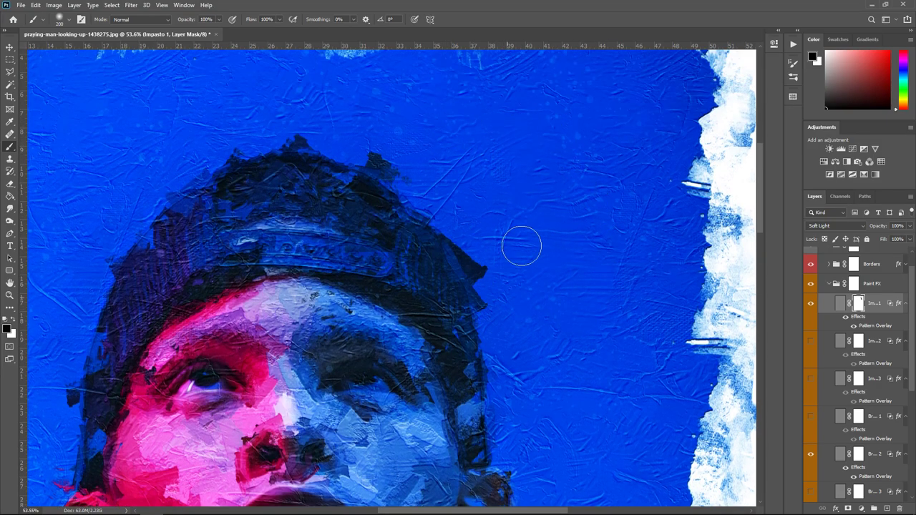
scroll(593, 282, "down", 2)
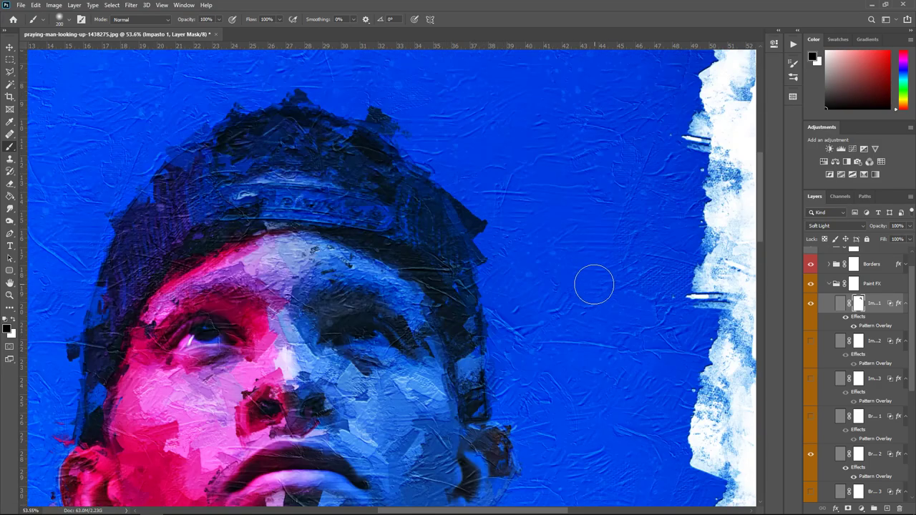
scroll(223, 351, "up", 4)
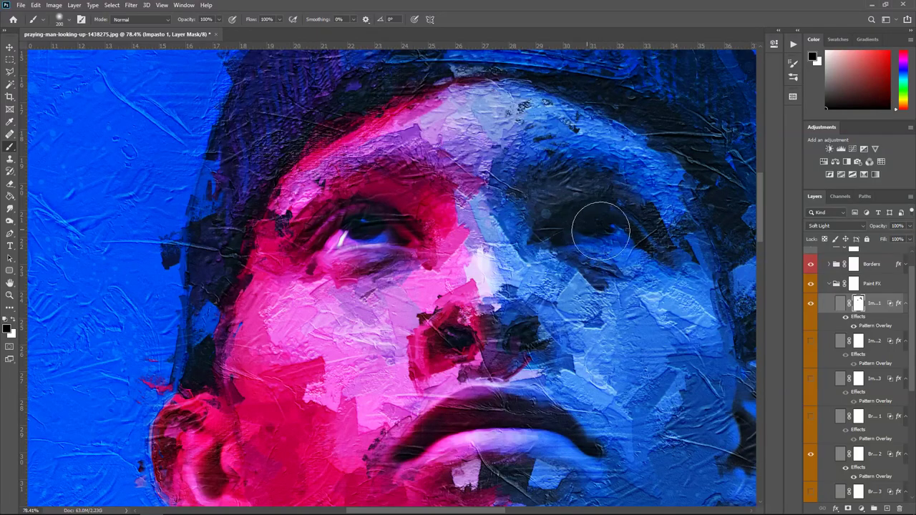
left_click_drag(593, 214, 634, 241)
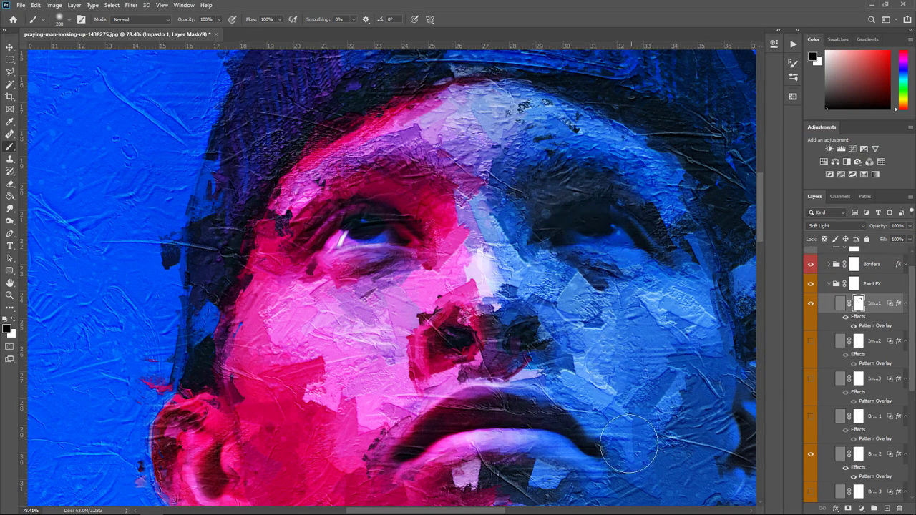